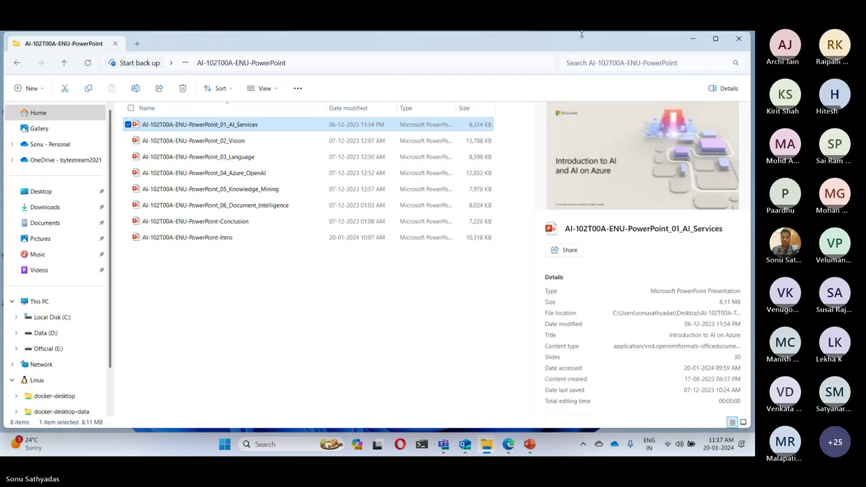
Leave the course presentations folder, switch to the Azure portal in Edge and go to the portal's home page
{"action": "left_click", "coordinate": [240, 140]}
{"action": "left_click", "coordinate": [233, 158]}
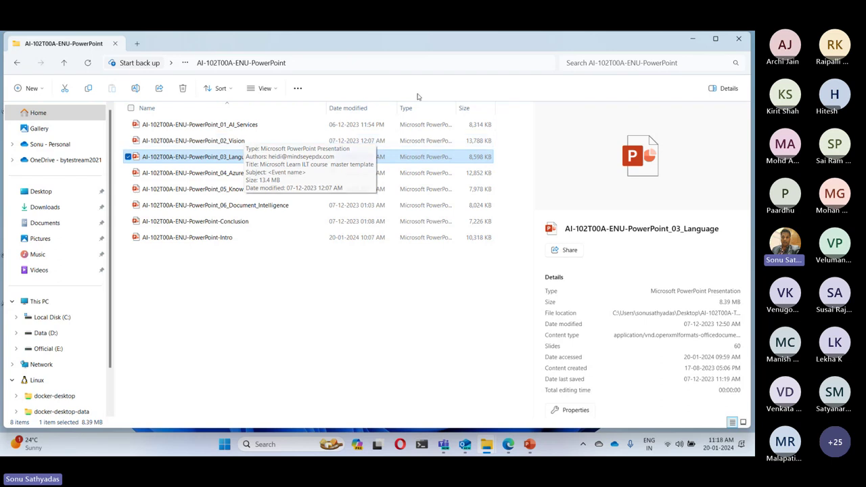
{"action": "left_click", "coordinate": [692, 39]}
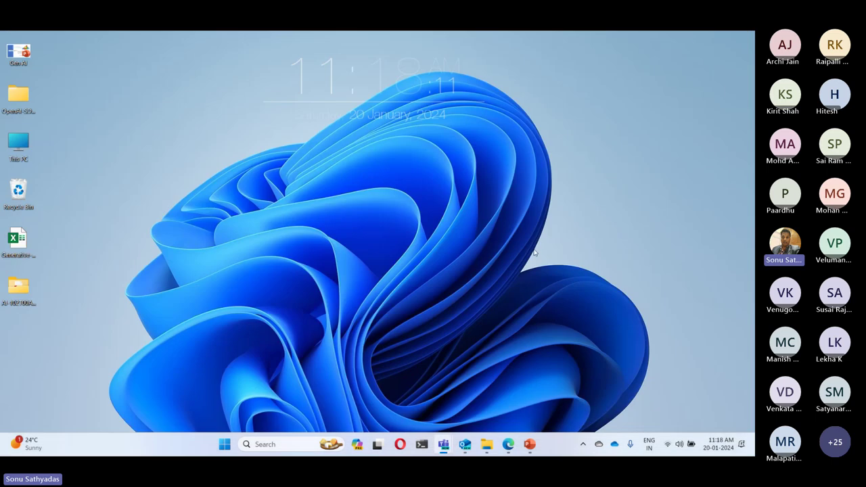
{"action": "left_click", "coordinate": [509, 444]}
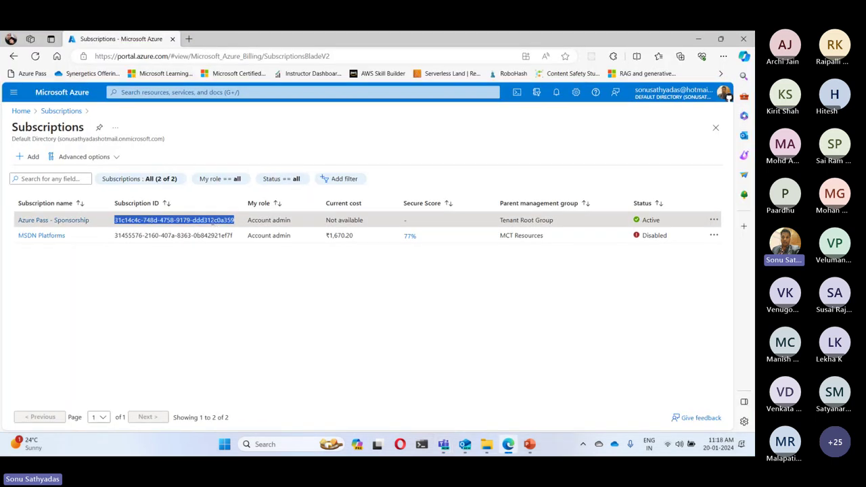
{"action": "left_click", "coordinate": [21, 110]}
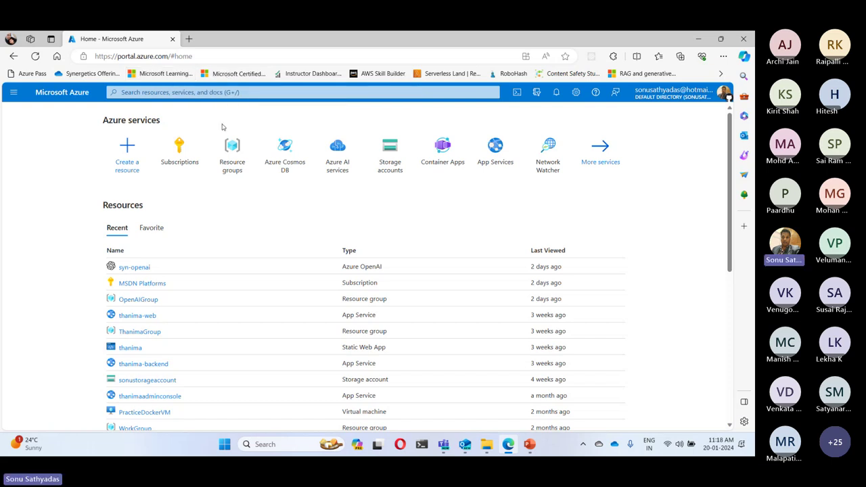
List all Azure services in the AI + machine learning category and look over the available AI services and APIs
{"action": "left_click", "coordinate": [14, 93]}
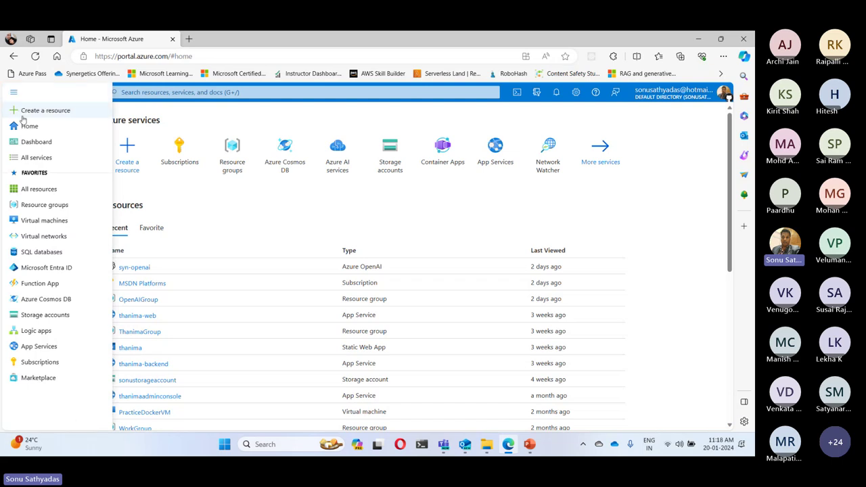
{"action": "left_click", "coordinate": [42, 160]}
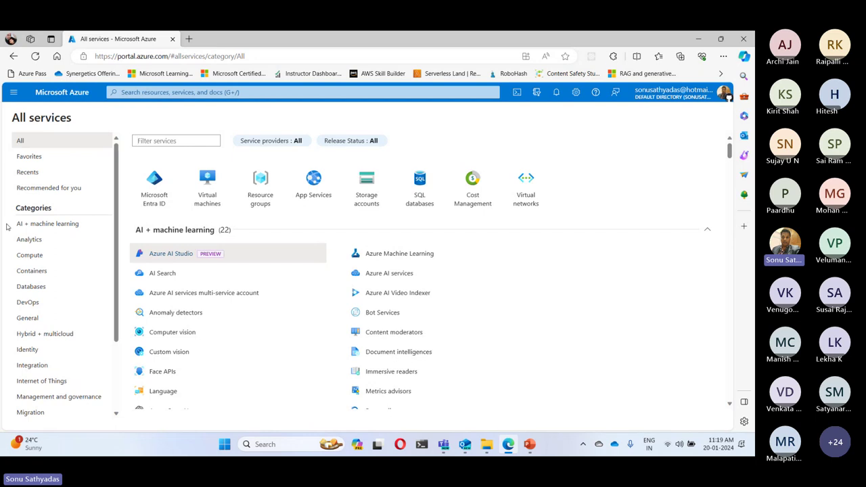
{"action": "left_click", "coordinate": [48, 226]}
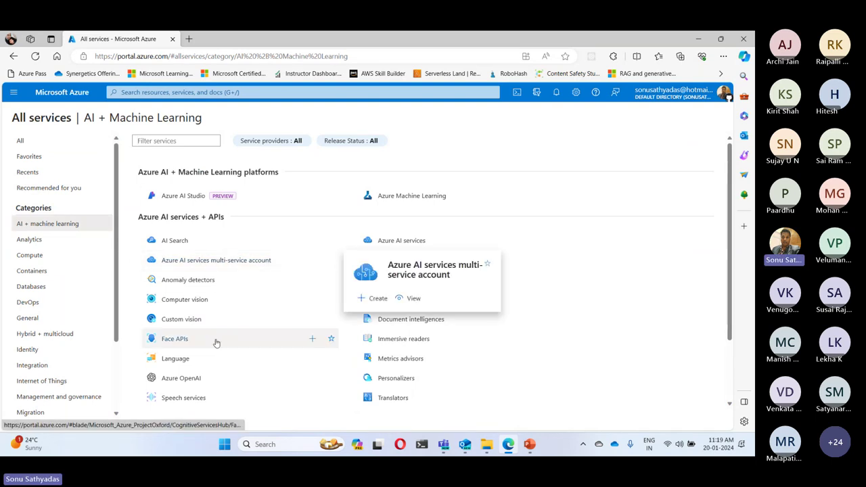
{"action": "scroll", "coordinate": [220, 399], "scroll_direction": "down", "scroll_amount": 1}
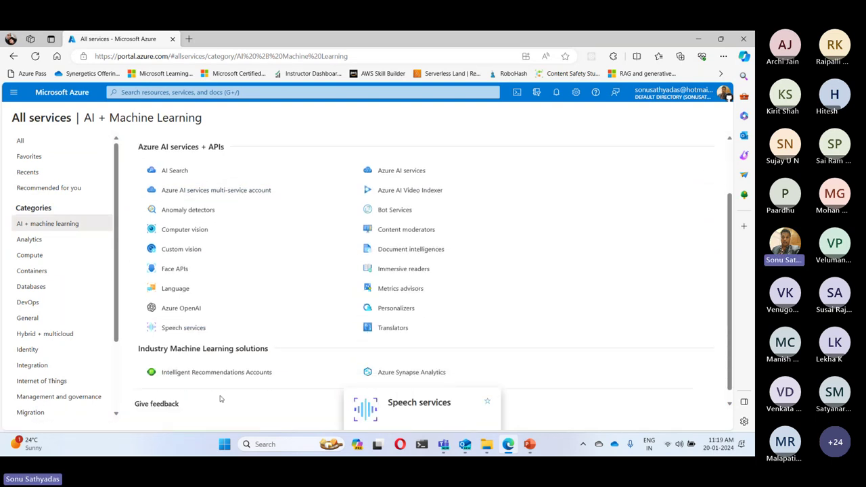
{"action": "scroll", "coordinate": [220, 399], "scroll_direction": "up", "scroll_amount": 1}
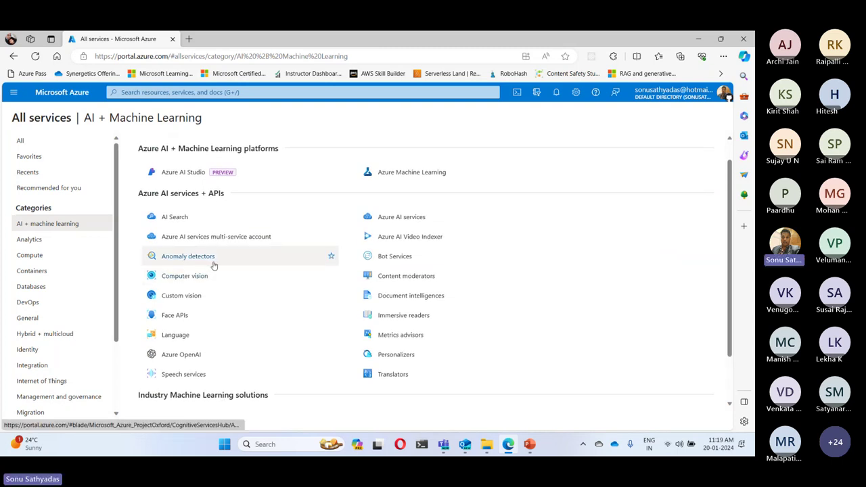
{"action": "mouse_move", "coordinate": [216, 276]}
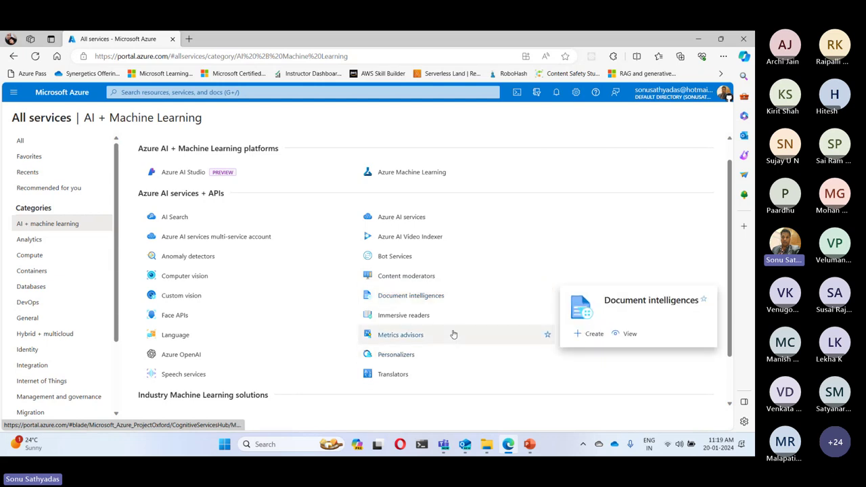
{"action": "mouse_move", "coordinate": [399, 298]}
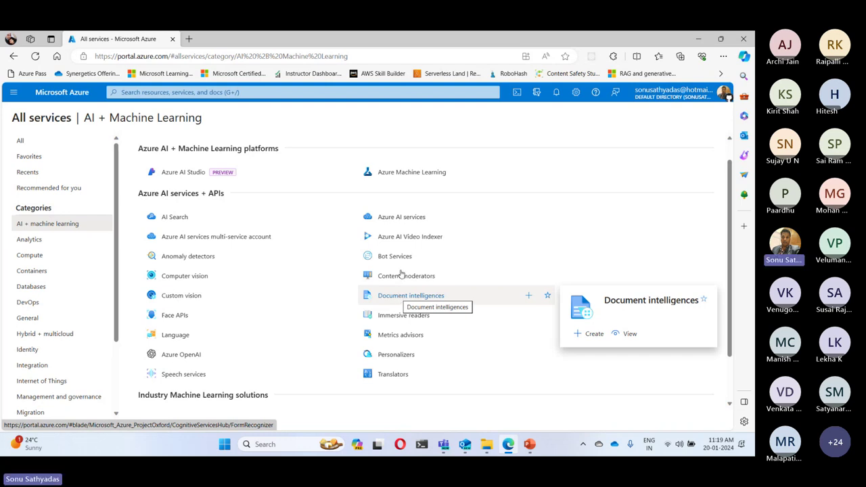
{"action": "mouse_move", "coordinate": [405, 222]}
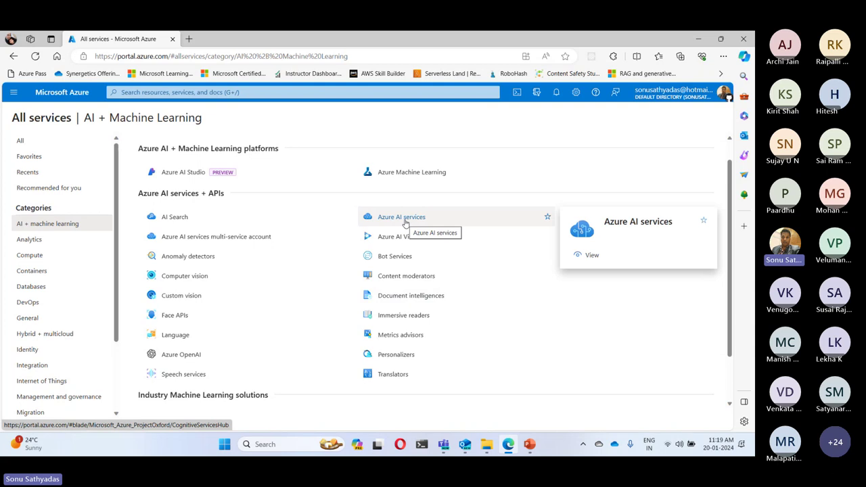
Open the Azure AI services overview and look through the service cards offered there
{"action": "left_click", "coordinate": [404, 219]}
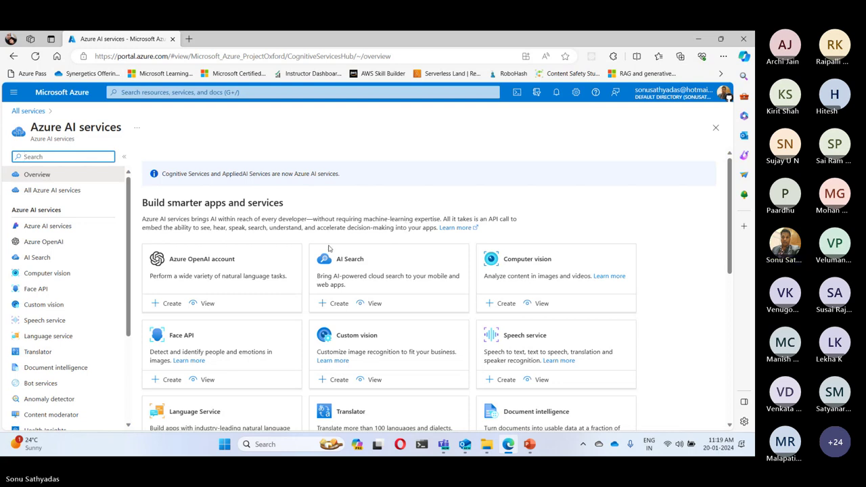
{"action": "scroll", "coordinate": [345, 306], "scroll_direction": "down", "scroll_amount": 5}
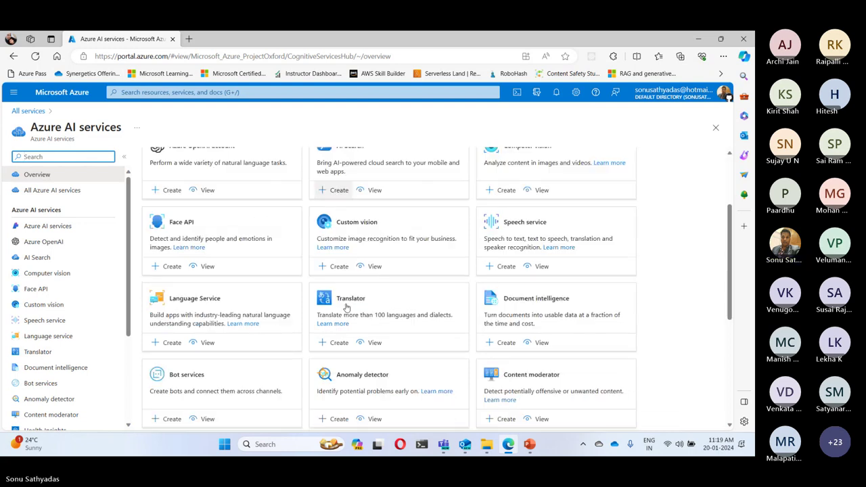
{"action": "scroll", "coordinate": [346, 306], "scroll_direction": "down", "scroll_amount": 1}
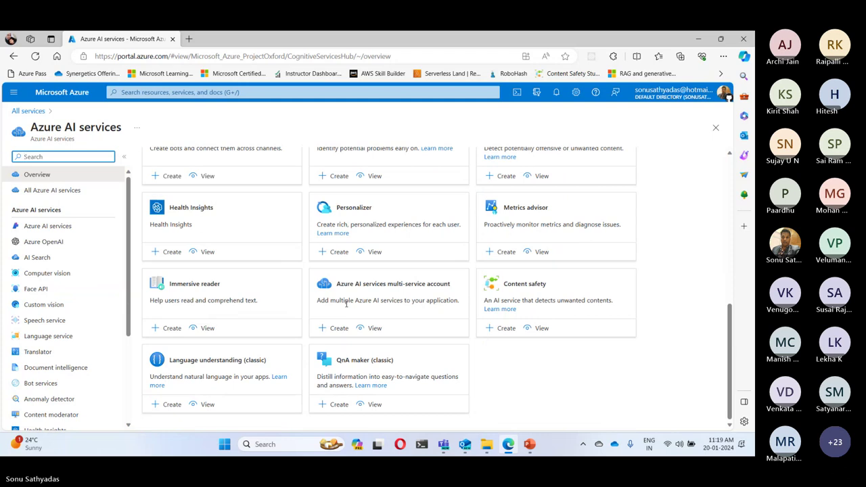
{"action": "scroll", "coordinate": [346, 305], "scroll_direction": "up", "scroll_amount": 4}
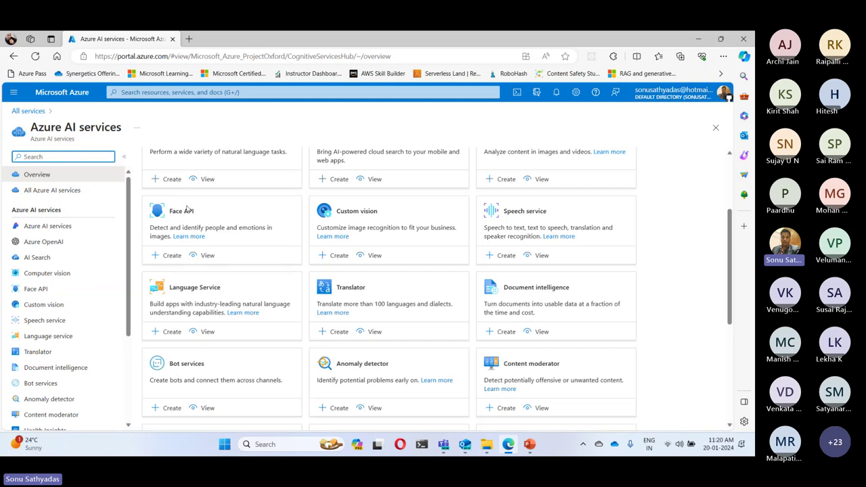
Start creating a Face API resource under the Azure Pass - Sponsorship subscription
{"action": "left_click", "coordinate": [172, 256]}
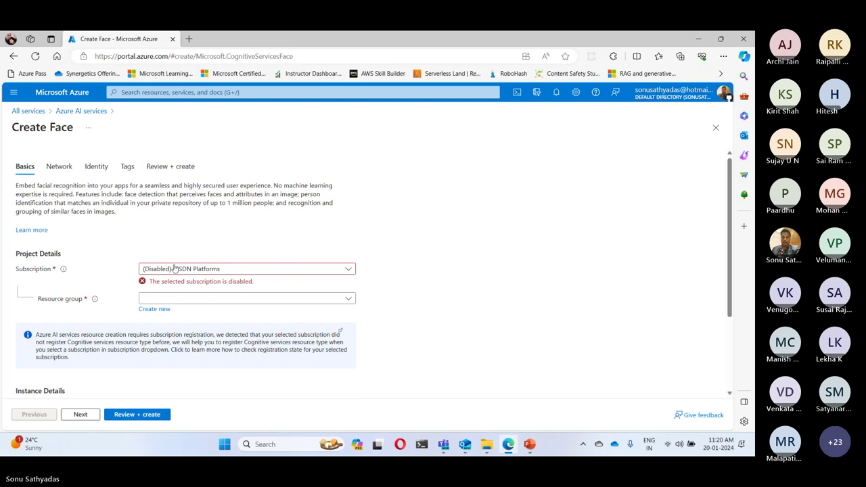
{"action": "left_click", "coordinate": [175, 271]}
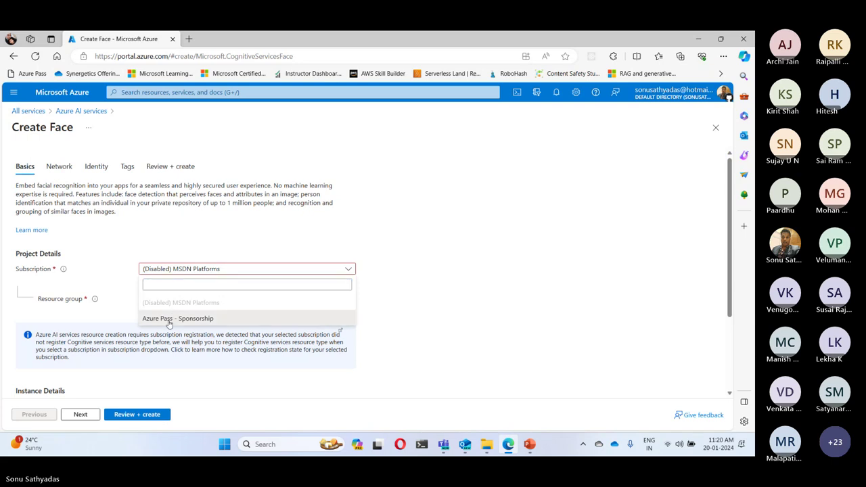
{"action": "left_click", "coordinate": [169, 318]}
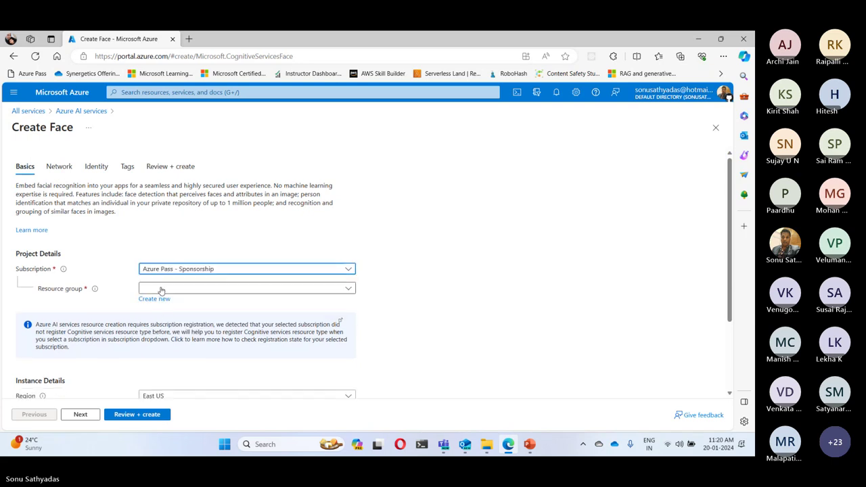
Create a new resource group named AI-RG for the Face resource
{"action": "left_click", "coordinate": [161, 289]}
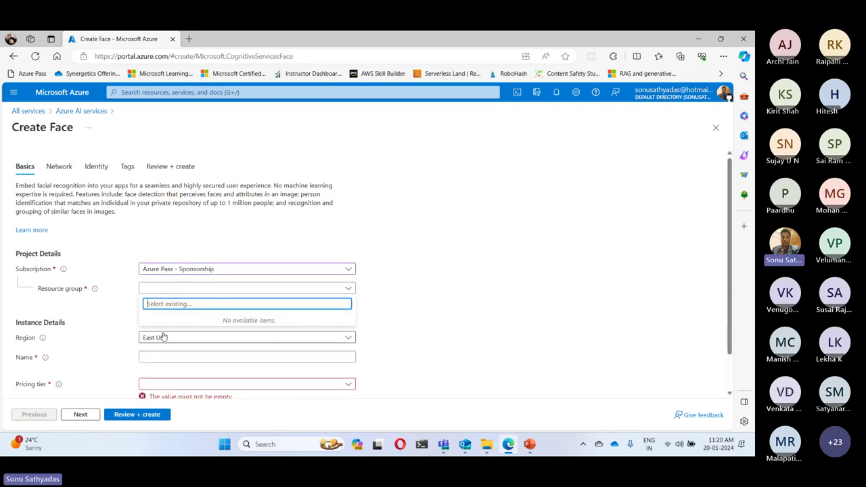
{"action": "left_click", "coordinate": [113, 299]}
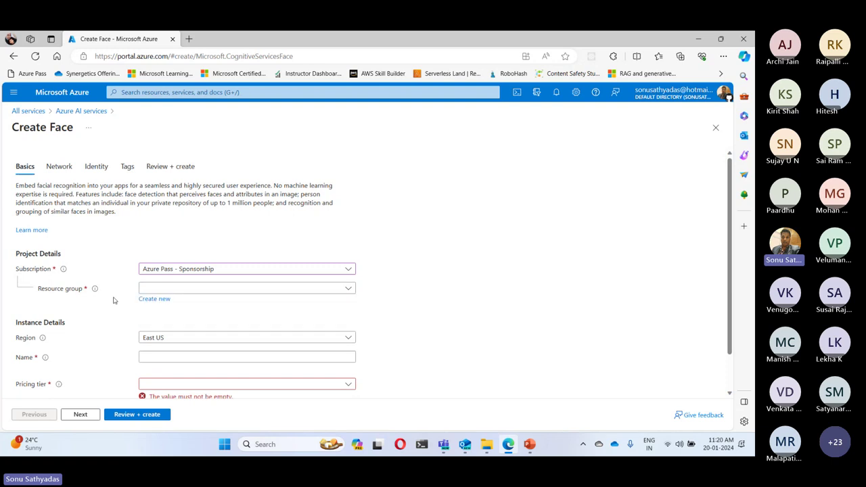
{"action": "left_click", "coordinate": [154, 299]}
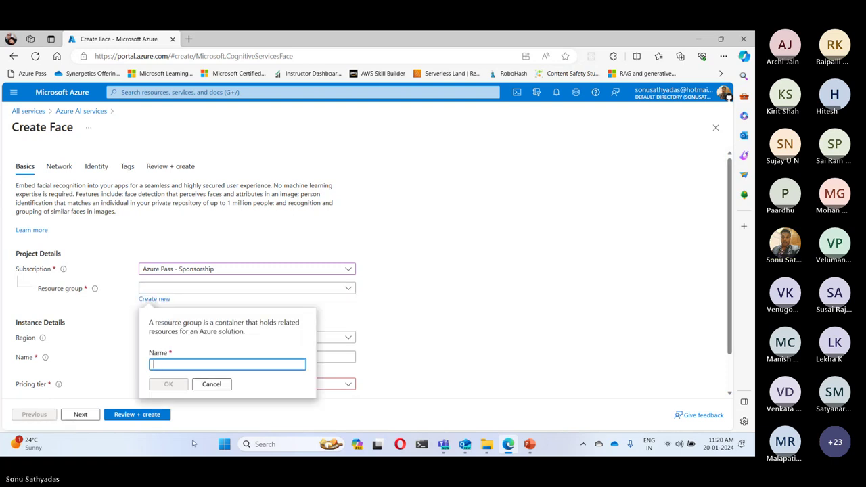
{"action": "type", "text": "AI"}
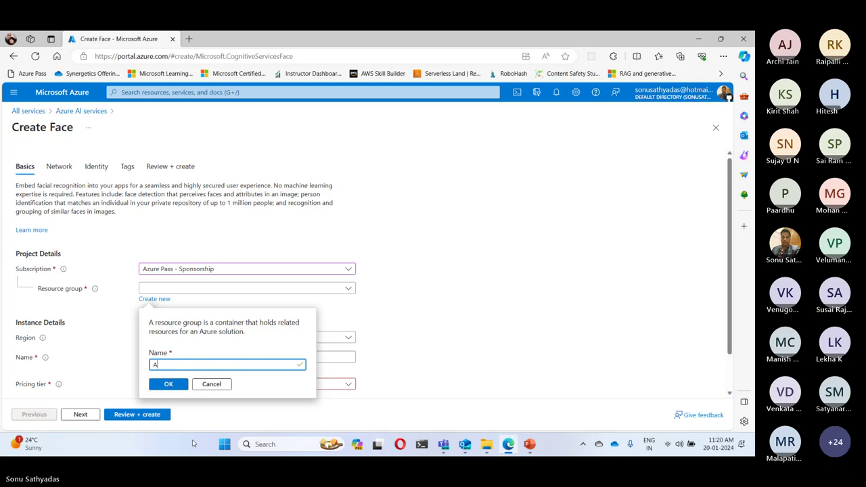
{"action": "type", "text": "-"}
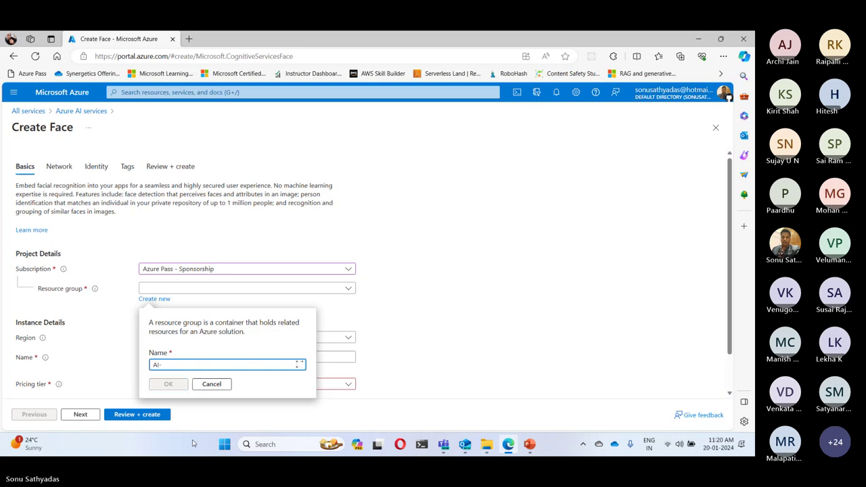
{"action": "type", "text": "RG"}
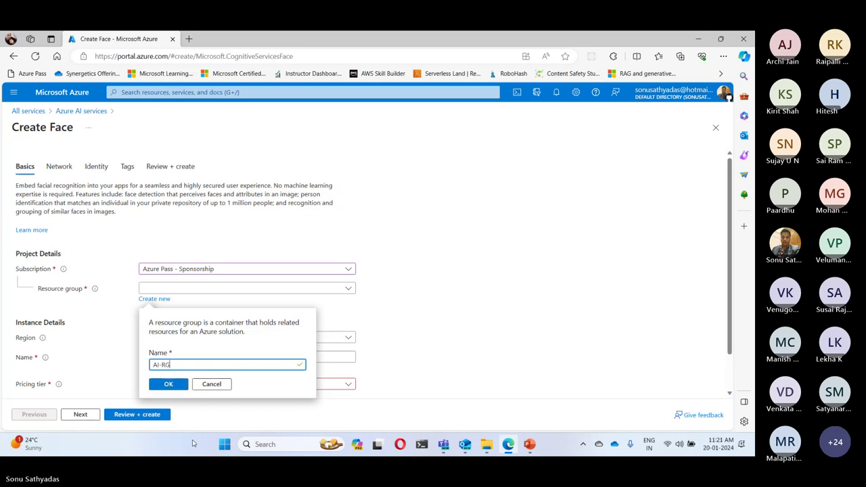
{"action": "left_click", "coordinate": [169, 385]}
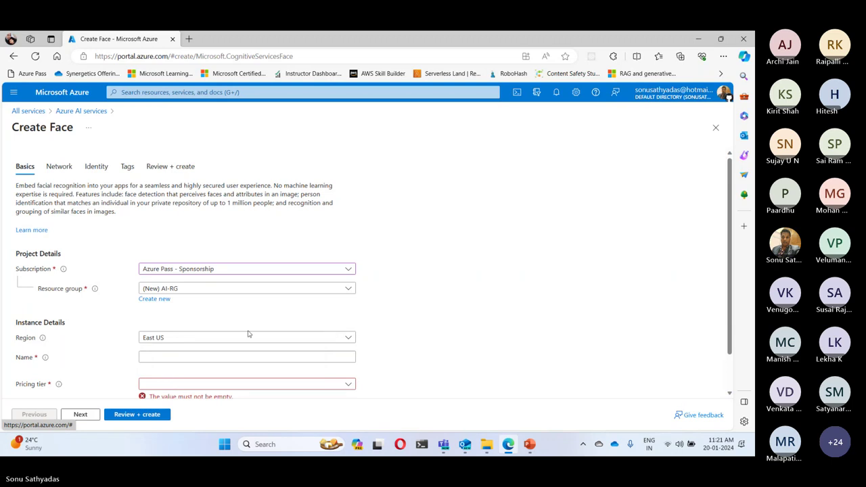
Name the Face instance test-face-api and set its pricing tier to Free F0 (20 Calls per minute, 30K call per month)
{"action": "scroll", "coordinate": [247, 333], "scroll_direction": "down", "scroll_amount": 1}
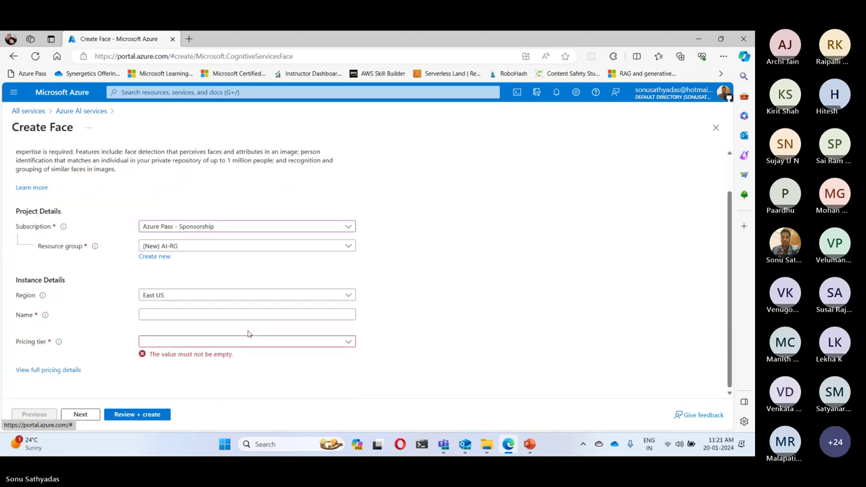
{"action": "left_click", "coordinate": [185, 313]}
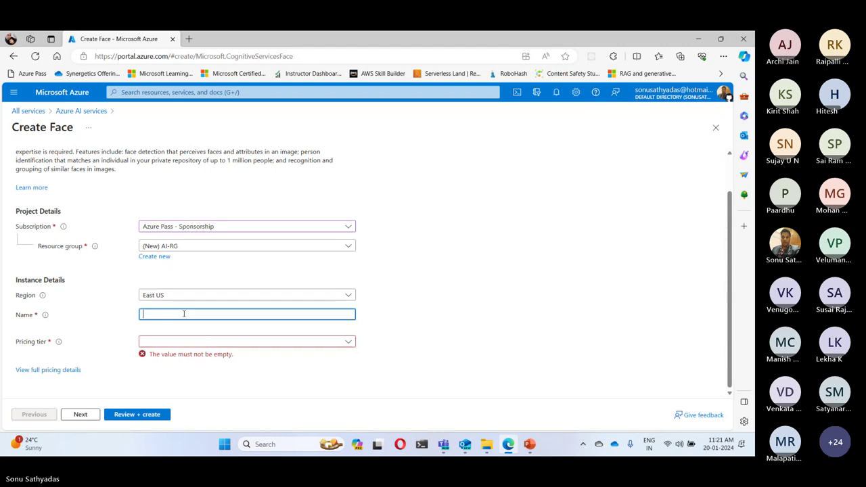
{"action": "type", "text": "test-face"}
{"action": "type", "text": "-api"}
{"action": "left_click", "coordinate": [176, 342]}
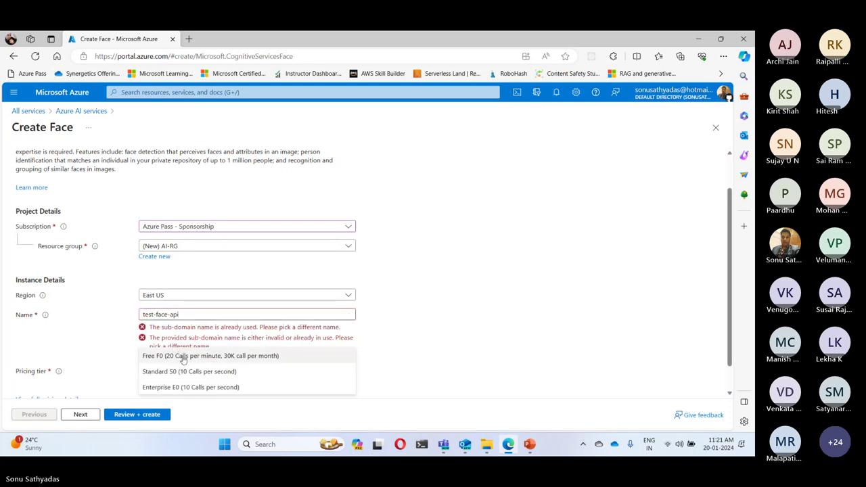
{"action": "left_click", "coordinate": [182, 357]}
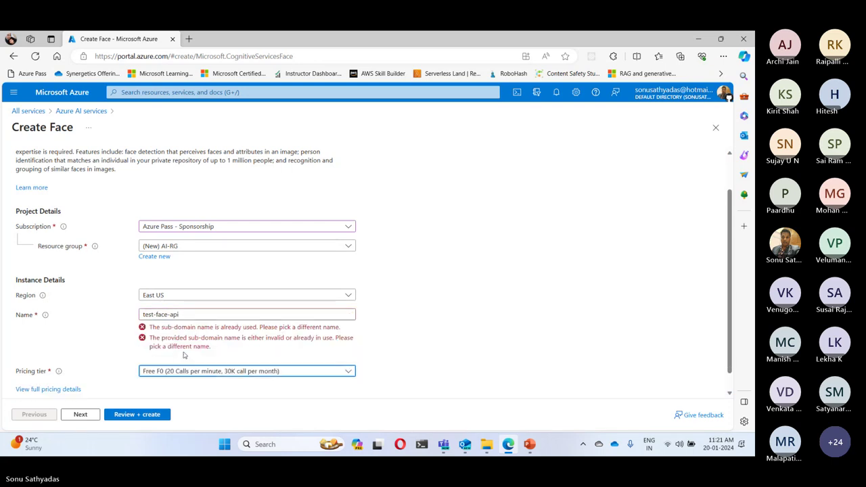
Change the Face instance name to syn-face-api
{"action": "left_click", "coordinate": [186, 314]}
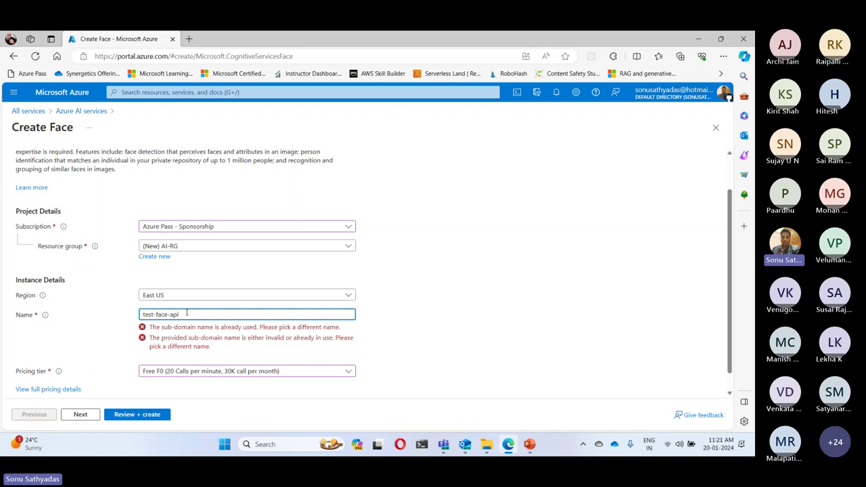
{"action": "key", "text": "Home"}
{"action": "key", "text": "Delete"}
{"action": "key", "text": "Delete"}
{"action": "key", "text": "Delete"}
{"action": "key", "text": "Delete"}
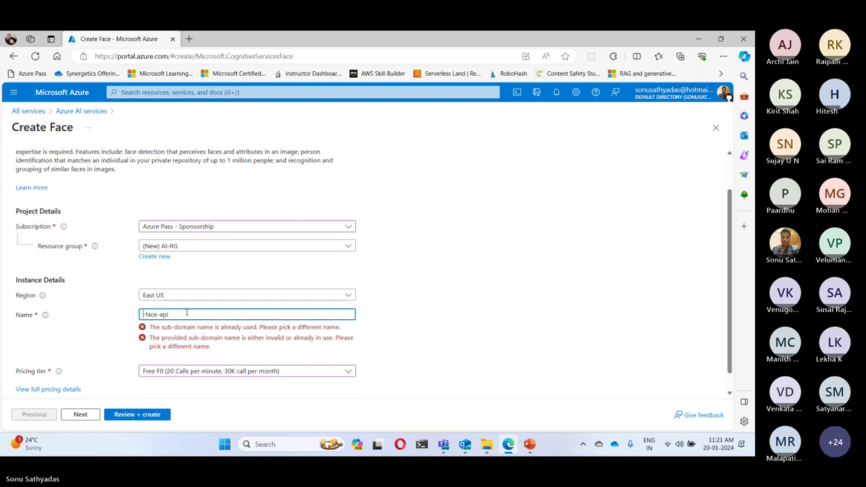
{"action": "type", "text": "syn-"}
{"action": "left_click", "coordinate": [186, 336]}
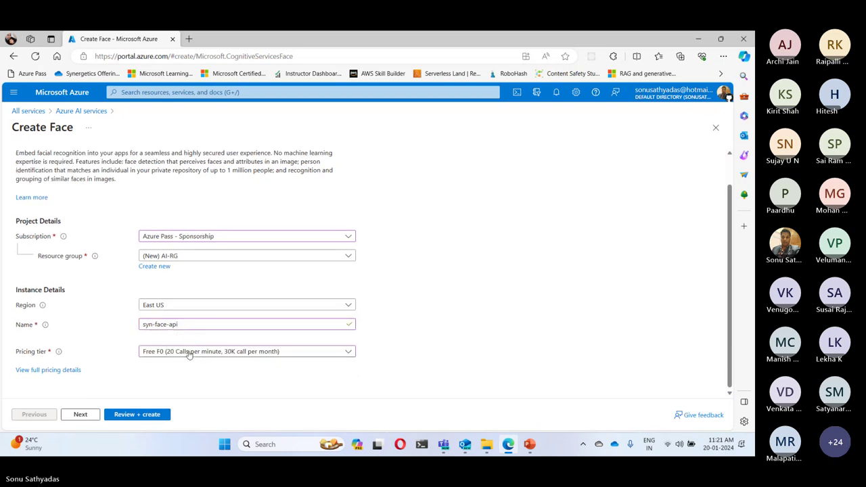
Check which pricing tiers are offered for the Face resource without changing the selection
{"action": "left_click", "coordinate": [190, 355]}
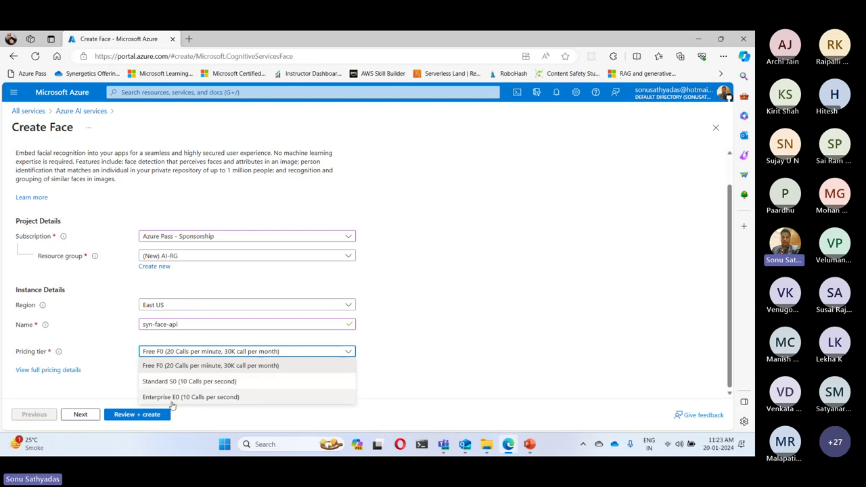
{"action": "left_click", "coordinate": [81, 327]}
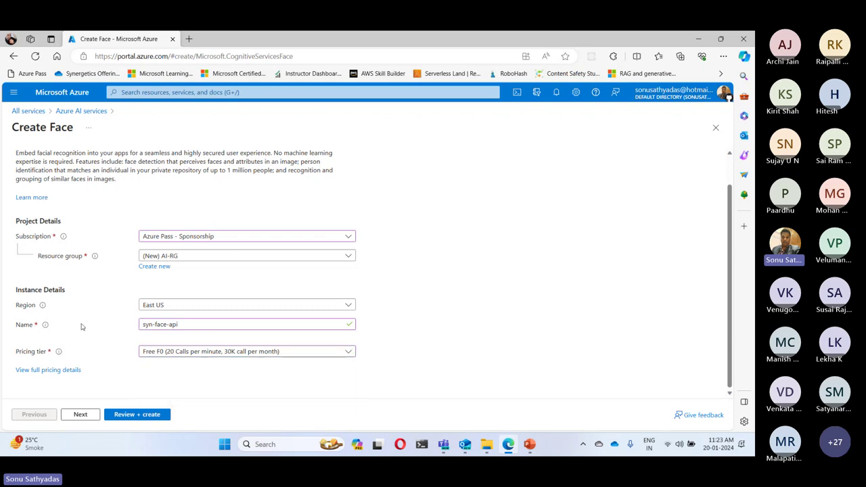
Create the Face resource with the default network, identity and tag settings, and open the deployed resource
{"action": "left_click", "coordinate": [81, 415]}
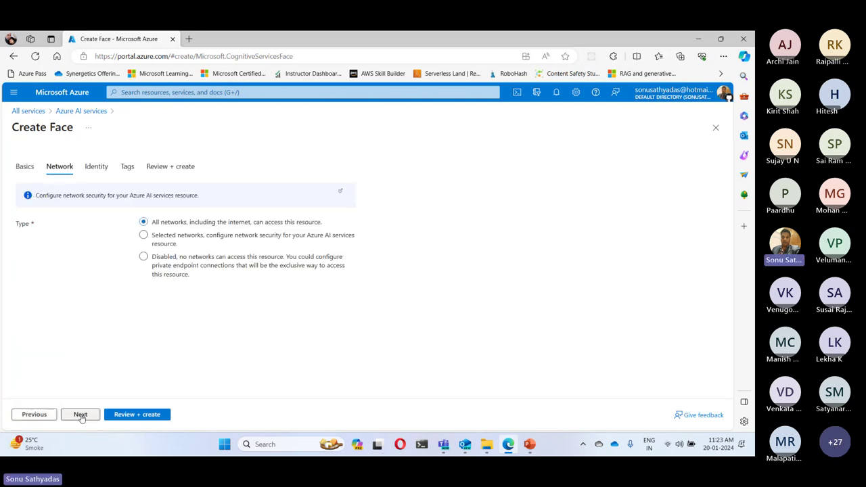
{"action": "left_click", "coordinate": [81, 414]}
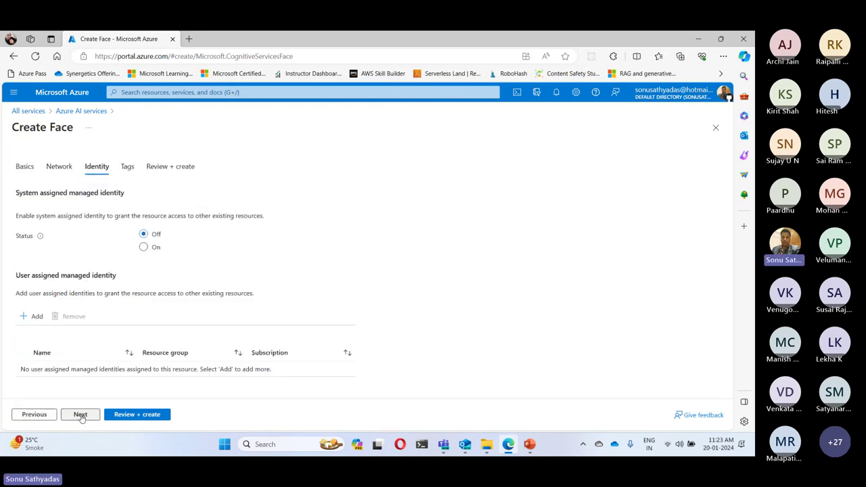
{"action": "left_click", "coordinate": [80, 415]}
{"action": "left_click", "coordinate": [80, 414]}
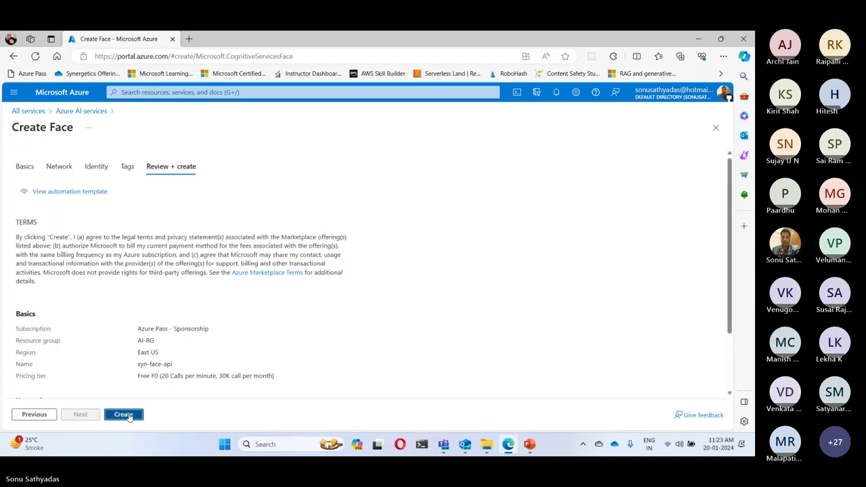
{"action": "left_click", "coordinate": [128, 416]}
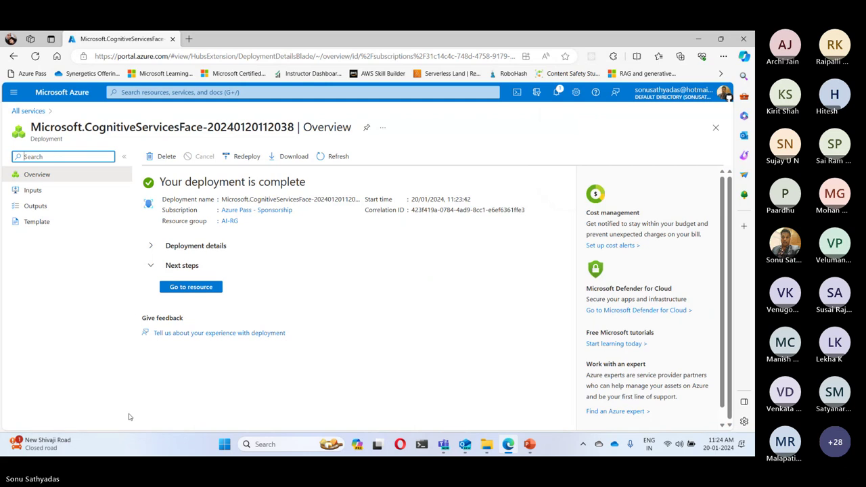
{"action": "left_click", "coordinate": [196, 288]}
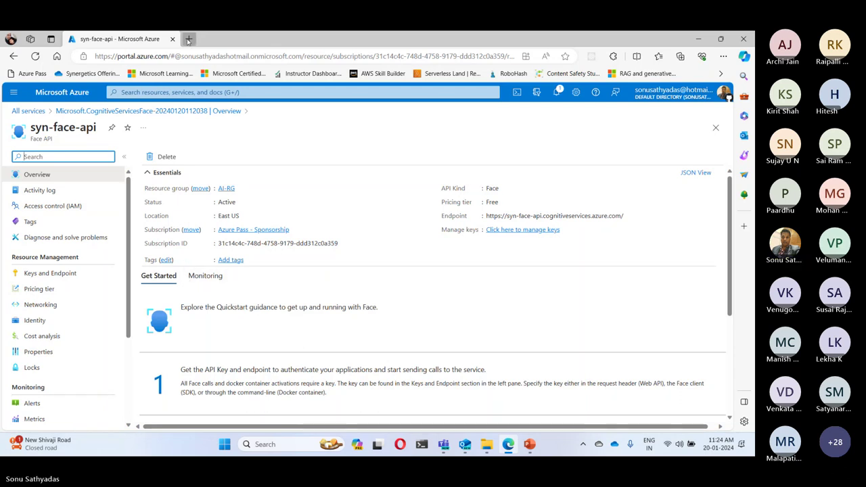
Search the web for azure vision studio in a new browser tab
{"action": "left_click", "coordinate": [189, 39]}
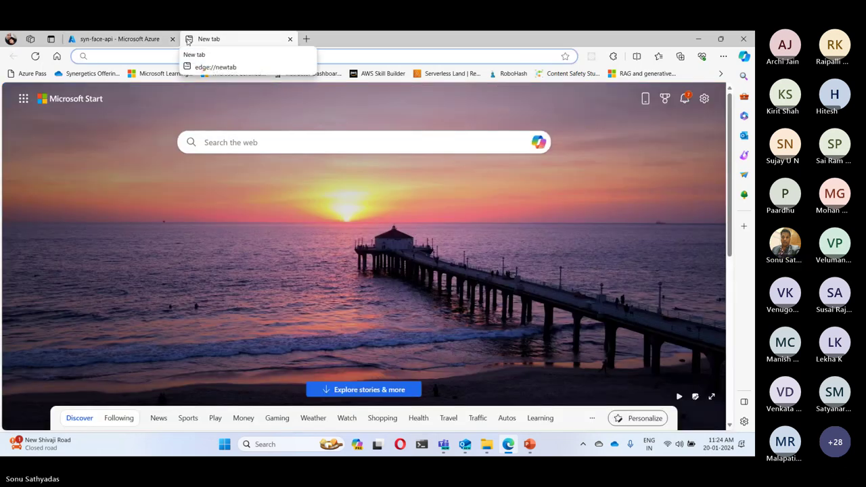
{"action": "left_click", "coordinate": [119, 39]}
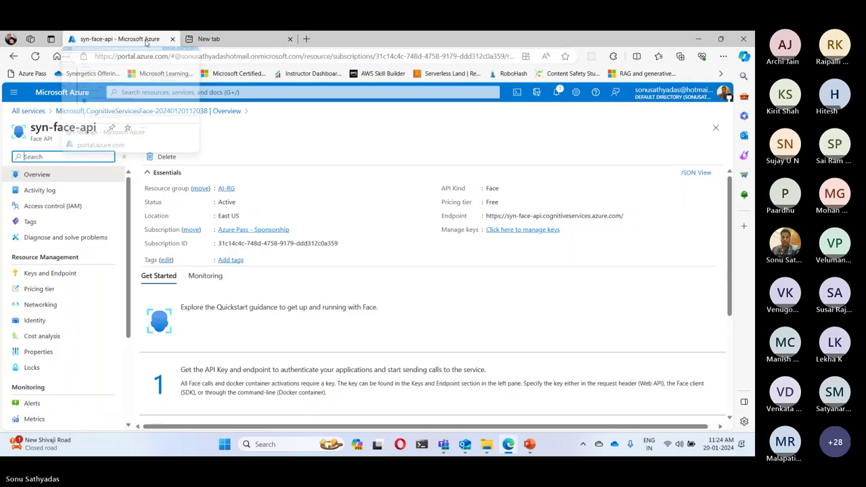
{"action": "left_click", "coordinate": [214, 42]}
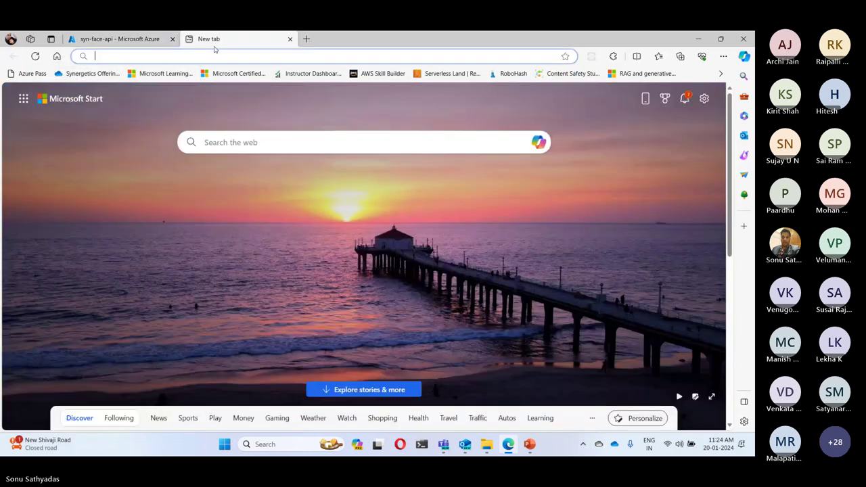
{"action": "left_click", "coordinate": [139, 35]}
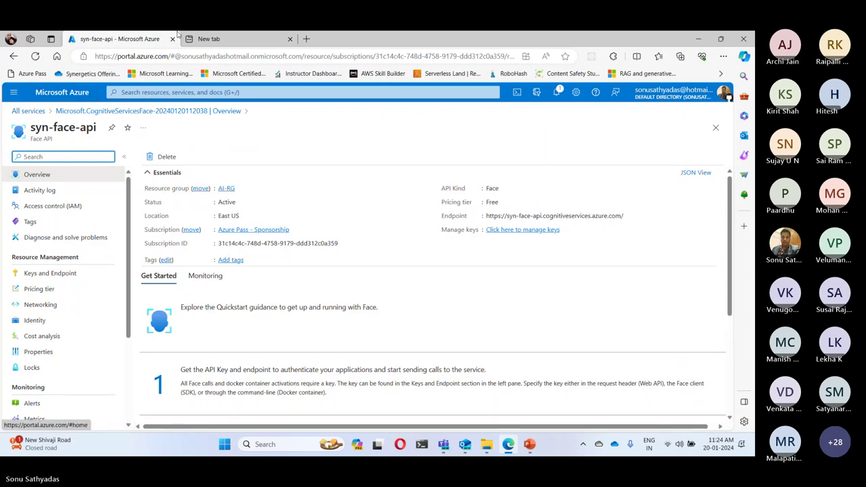
{"action": "left_click", "coordinate": [217, 39]}
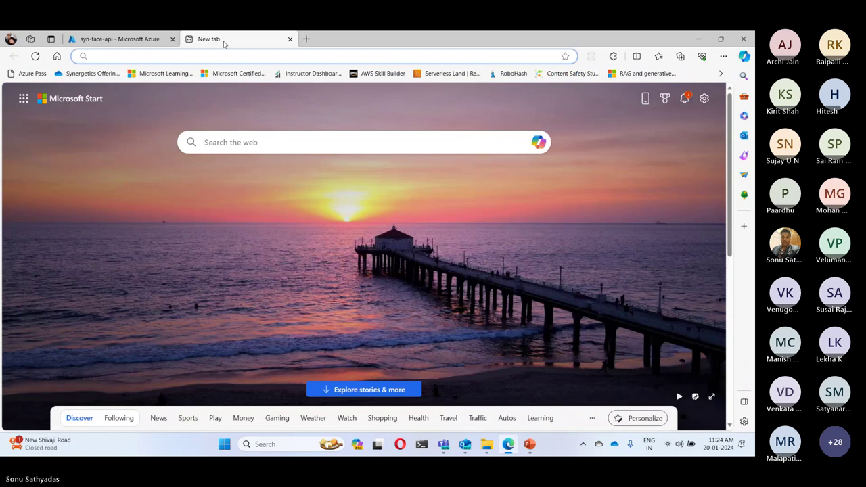
{"action": "type", "text": "az"}
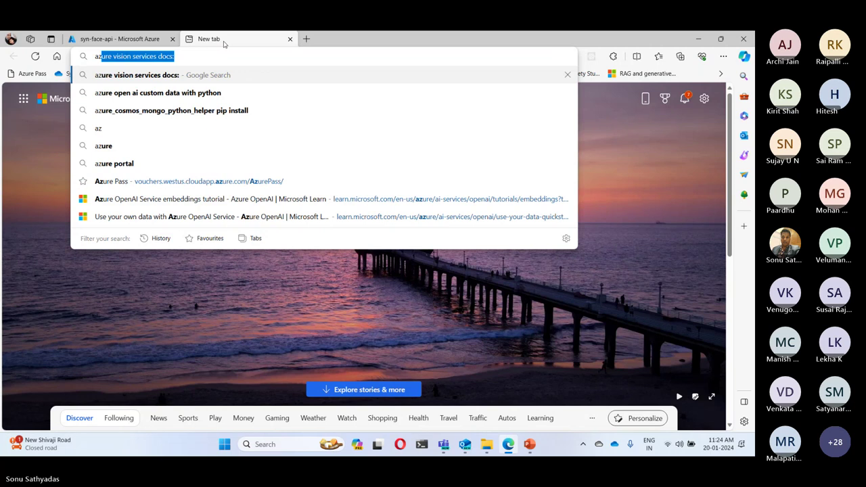
{"action": "type", "text": "ure v"}
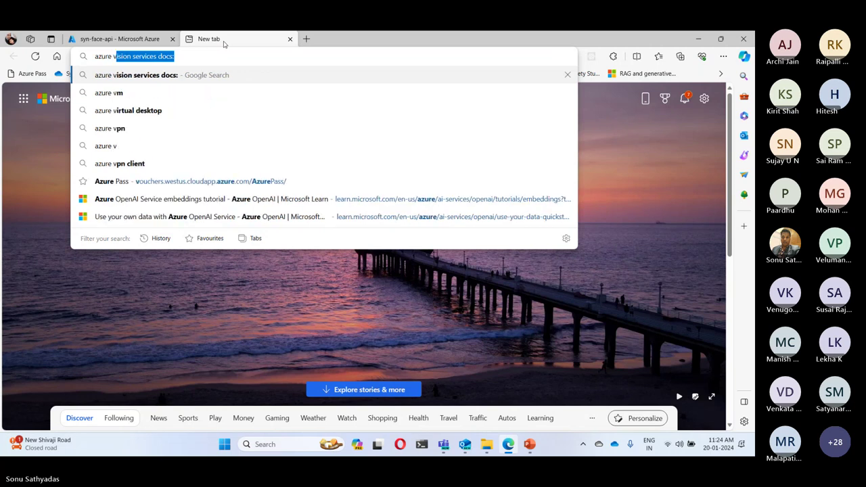
{"action": "type", "text": "ision"}
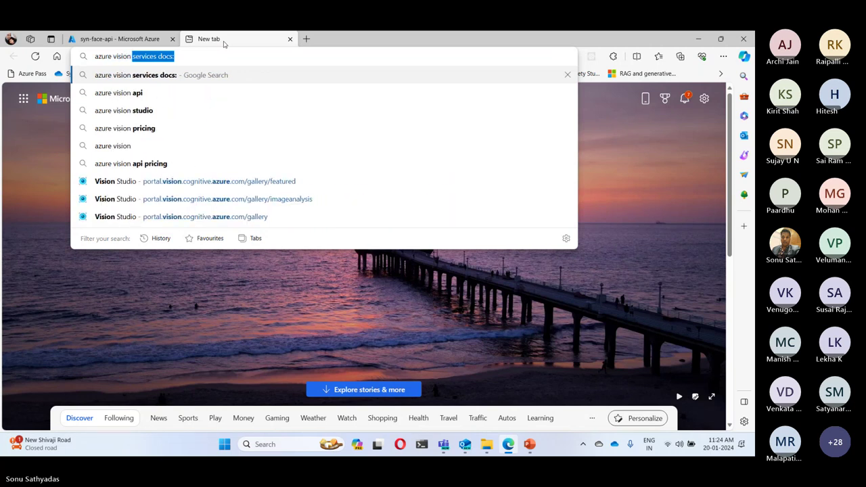
{"action": "type", "text": " stud"}
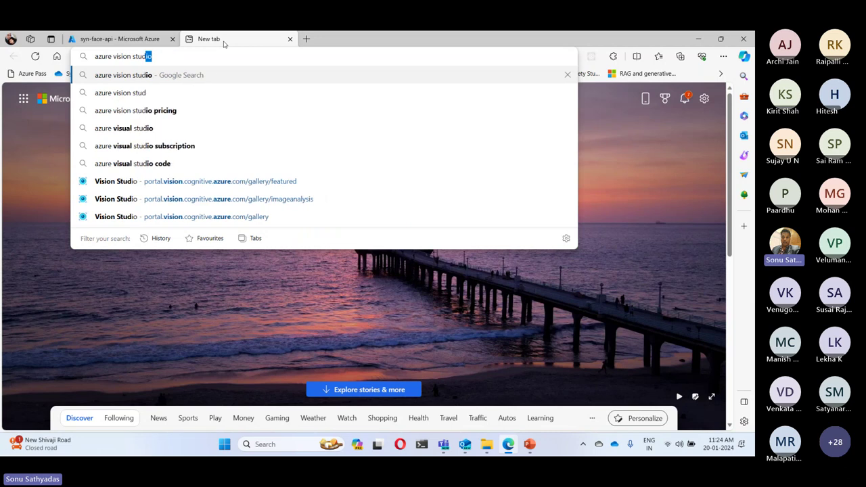
{"action": "type", "text": "ios"}
{"action": "key", "text": "BackSpace"}
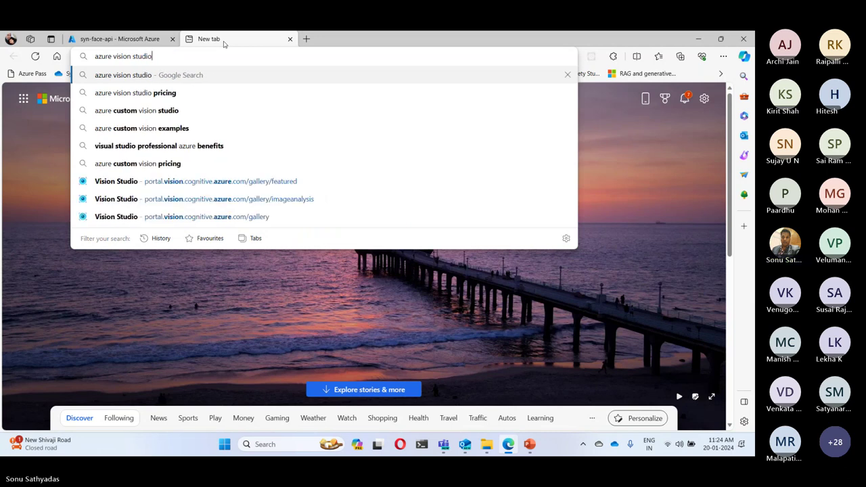
{"action": "key", "text": "Return"}
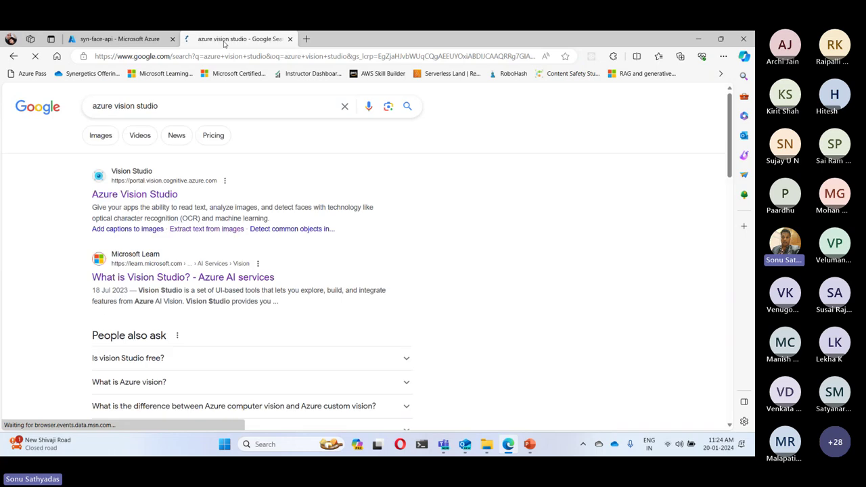
Open Azure Vision Studio from the search results and go to its resource selection page, dismissing the dialogs
{"action": "left_click", "coordinate": [153, 196]}
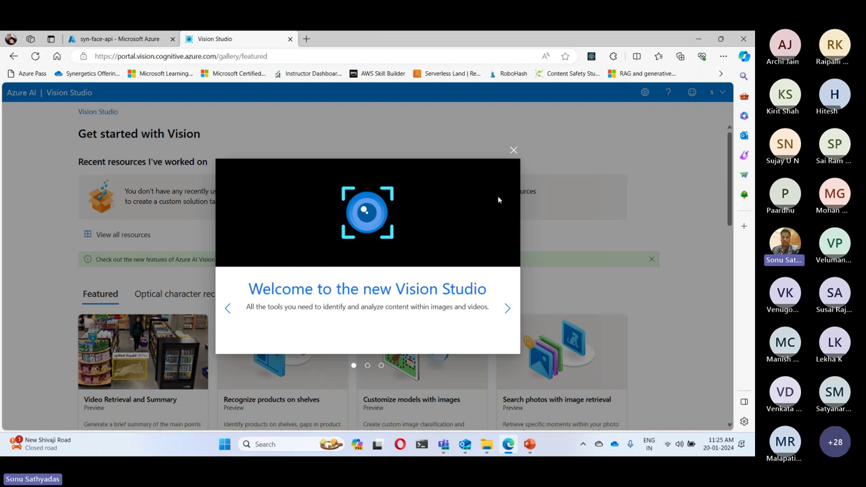
{"action": "left_click", "coordinate": [513, 149]}
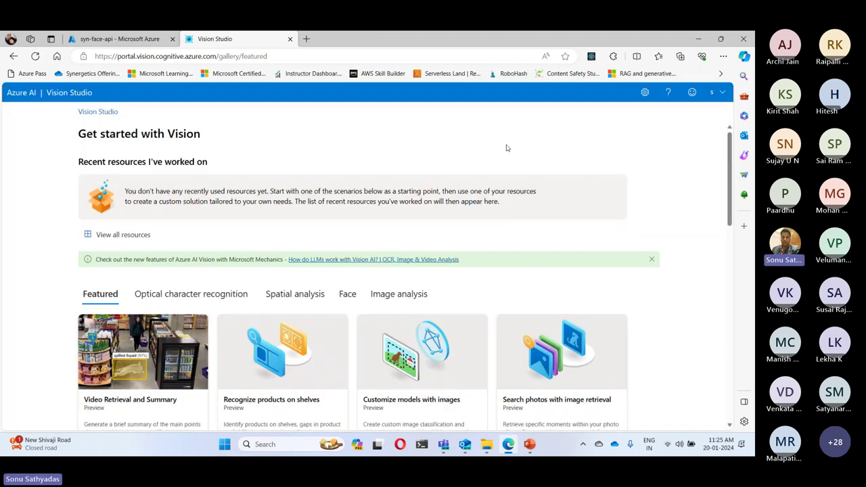
{"action": "left_click", "coordinate": [646, 93]}
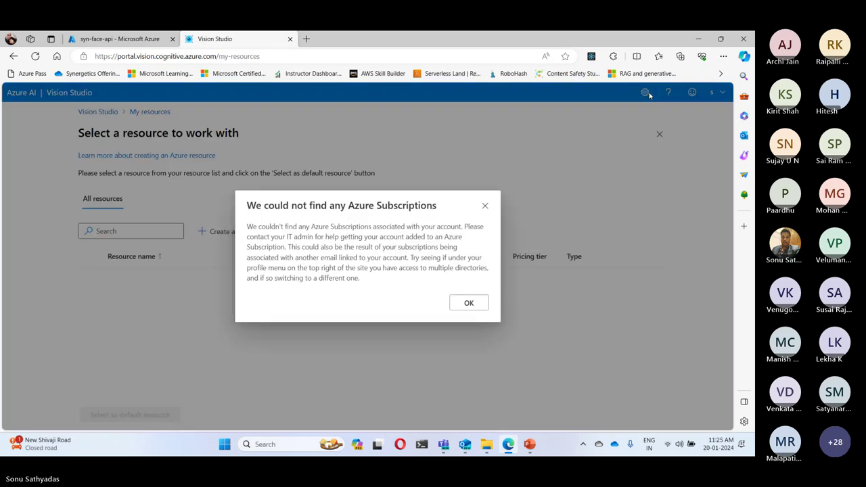
{"action": "left_click", "coordinate": [468, 302]}
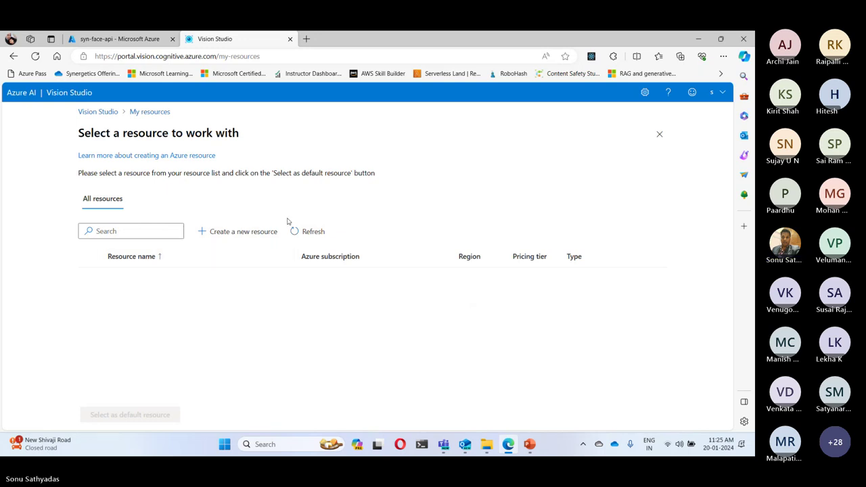
Switch Vision Studio to the personal directory that holds the Face resource and refresh the resource list
{"action": "left_click", "coordinate": [717, 93]}
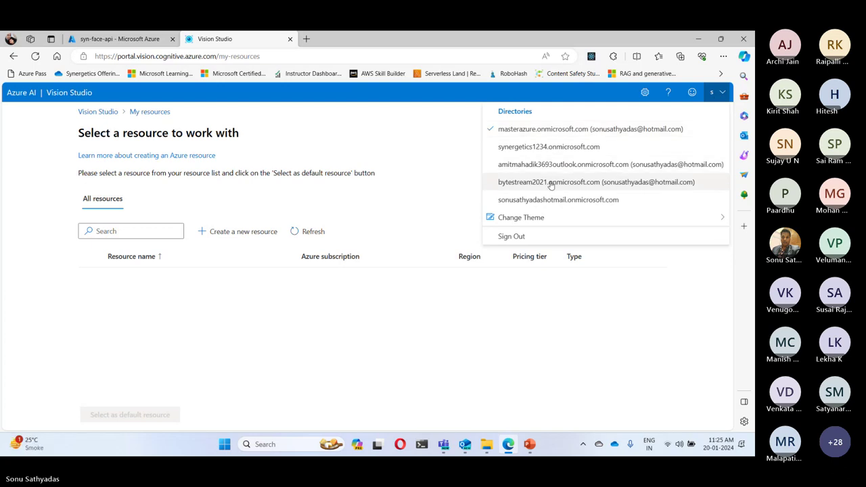
{"action": "left_click", "coordinate": [569, 199]}
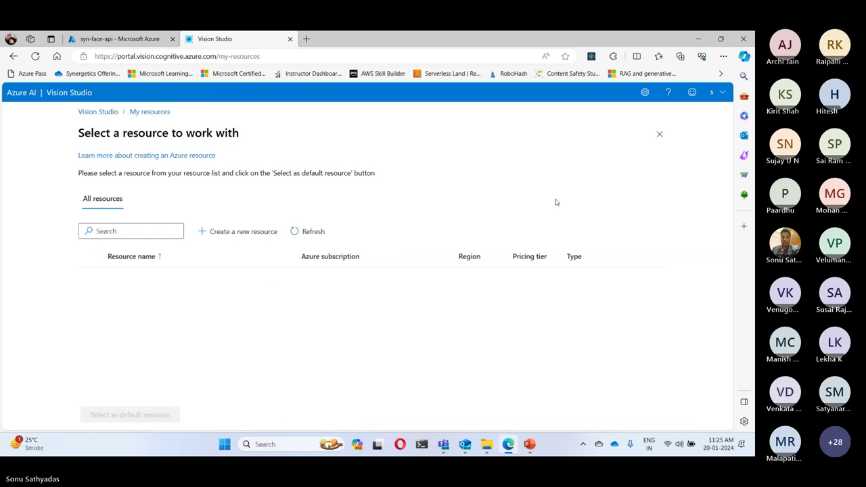
{"action": "left_click", "coordinate": [309, 234]}
{"action": "left_click", "coordinate": [717, 92]}
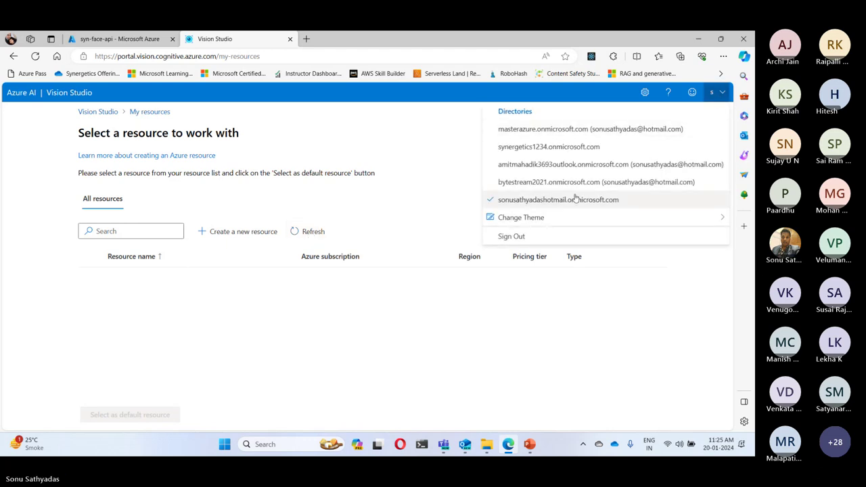
{"action": "left_click", "coordinate": [307, 312]}
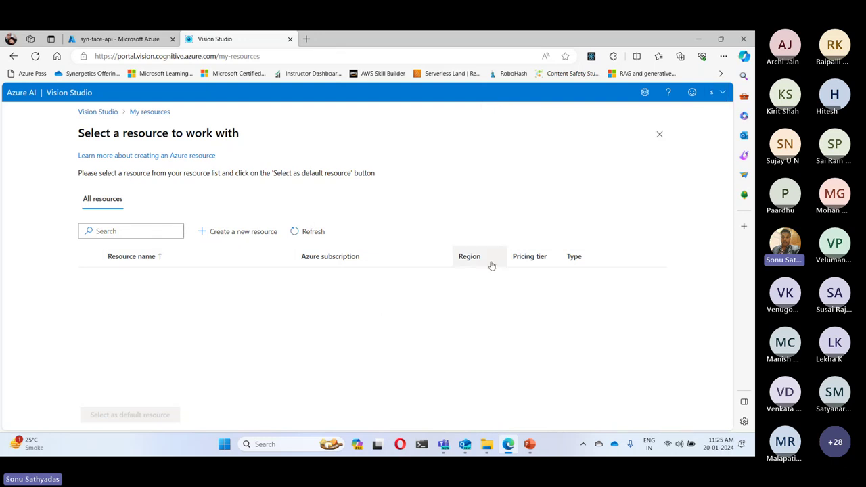
{"action": "left_click", "coordinate": [122, 38]}
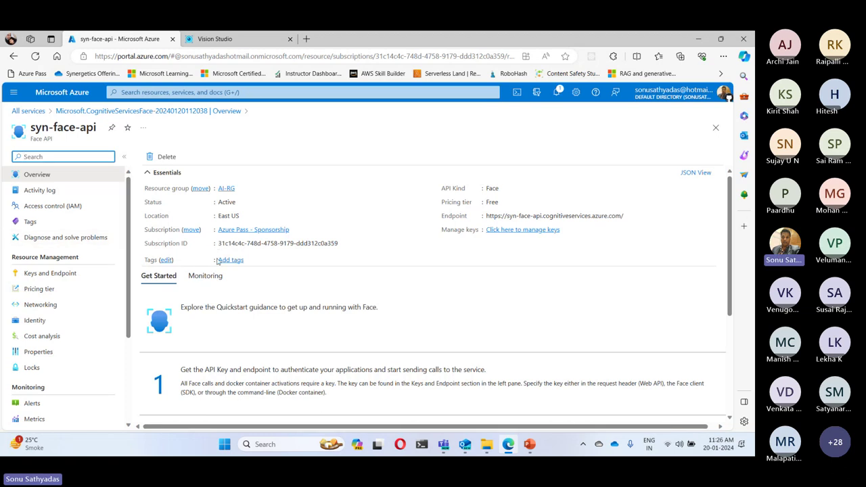
{"action": "left_click", "coordinate": [240, 38]}
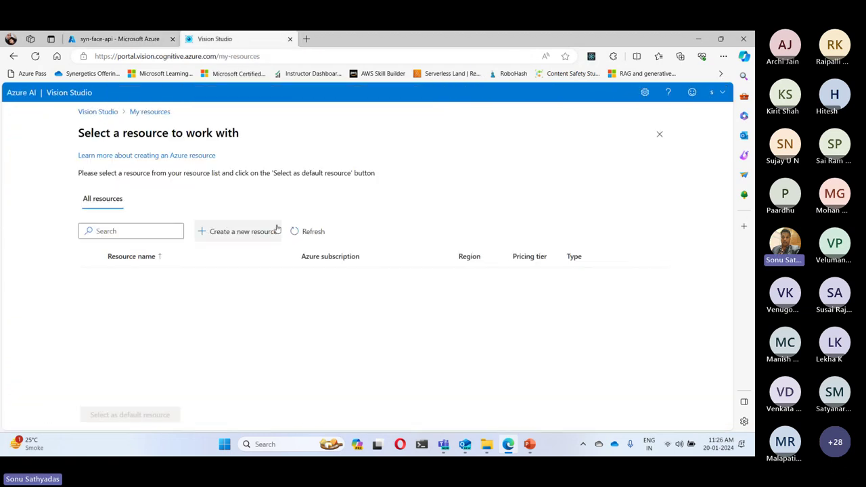
Set up a new Vision Studio resource named cognitive-service under subscription Azure Pass - Sponsorship in resource group ai-rg
{"action": "left_click", "coordinate": [233, 231]}
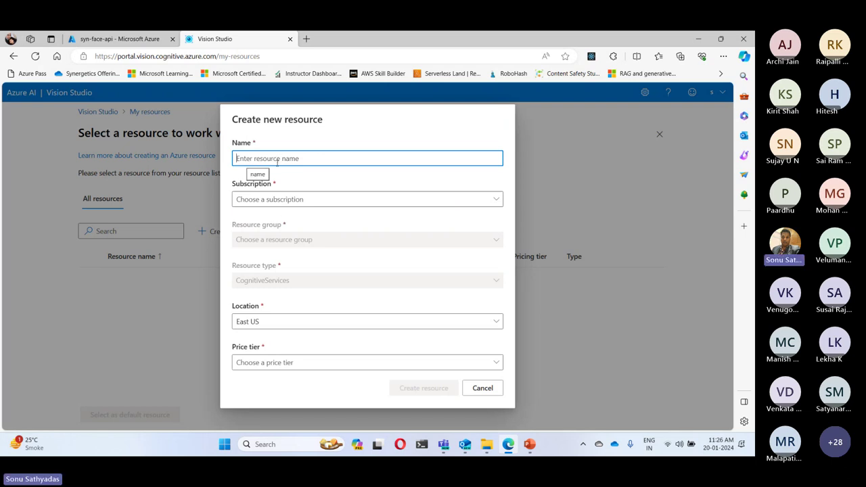
{"action": "left_click", "coordinate": [287, 199]}
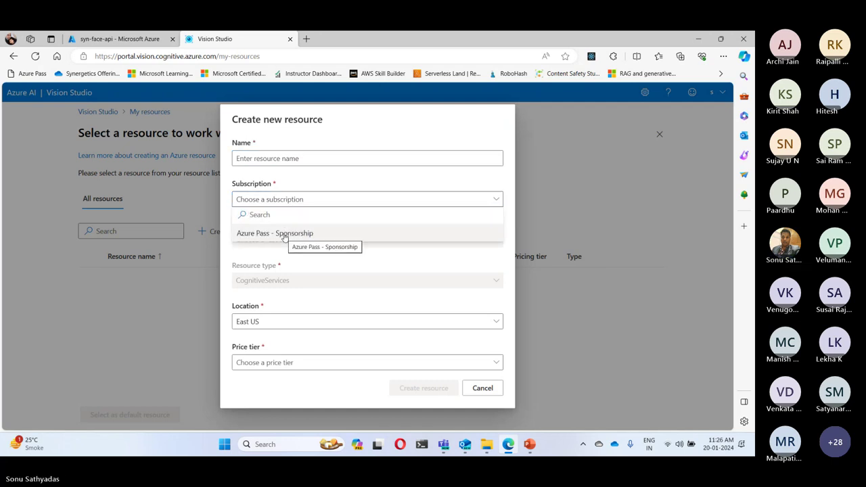
{"action": "left_click", "coordinate": [284, 234]}
{"action": "left_click", "coordinate": [281, 159]}
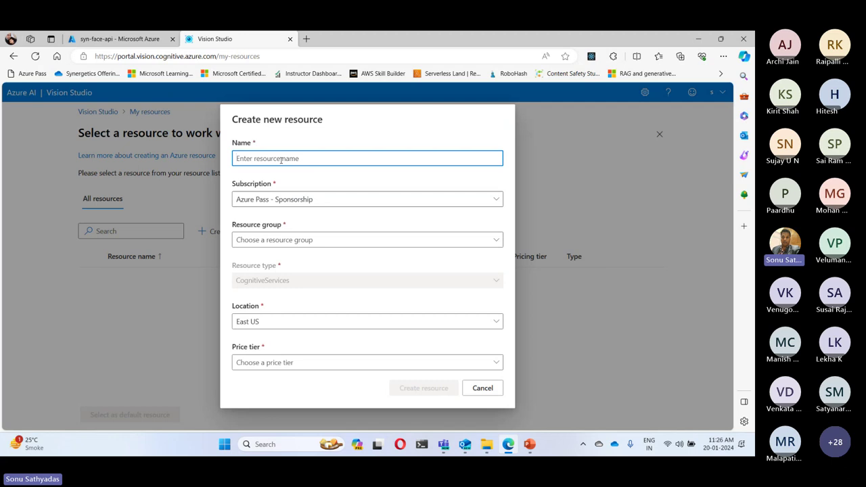
{"action": "type", "text": "cog"}
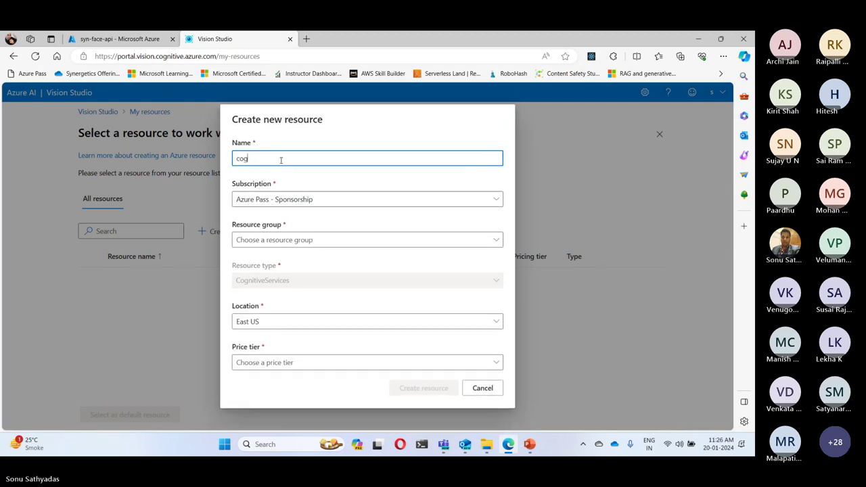
{"action": "type", "text": "nitive-service"}
{"action": "left_click", "coordinate": [281, 241]}
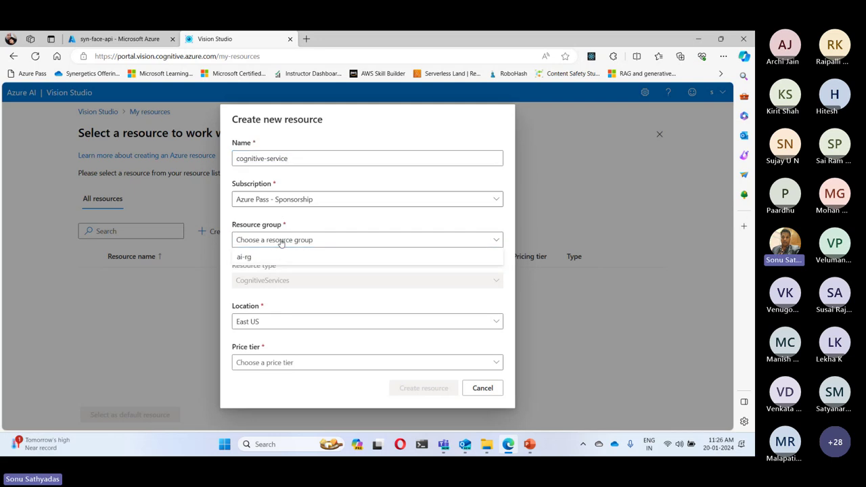
{"action": "left_click", "coordinate": [239, 258]}
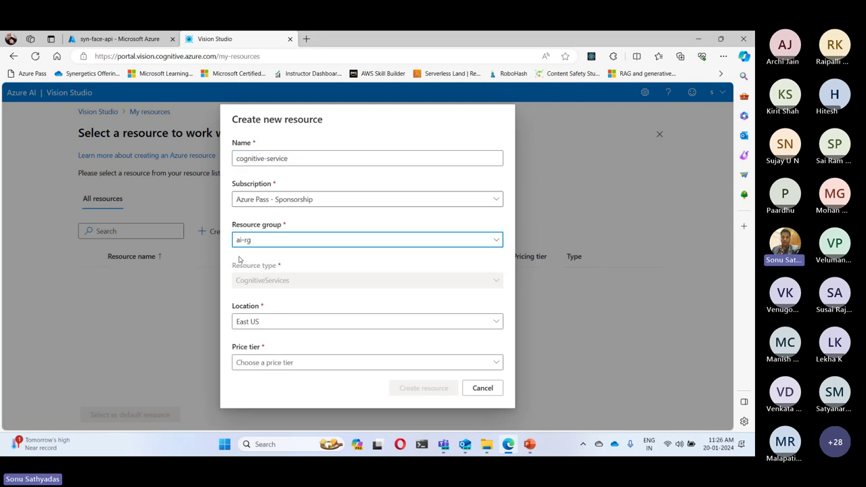
Set the new resource's price tier to F0 and create it
{"action": "left_click", "coordinate": [269, 365]}
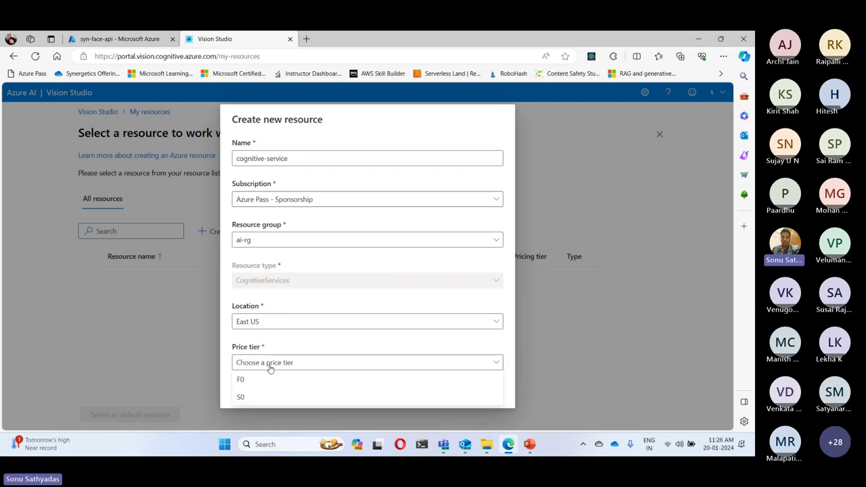
{"action": "left_click", "coordinate": [247, 381]}
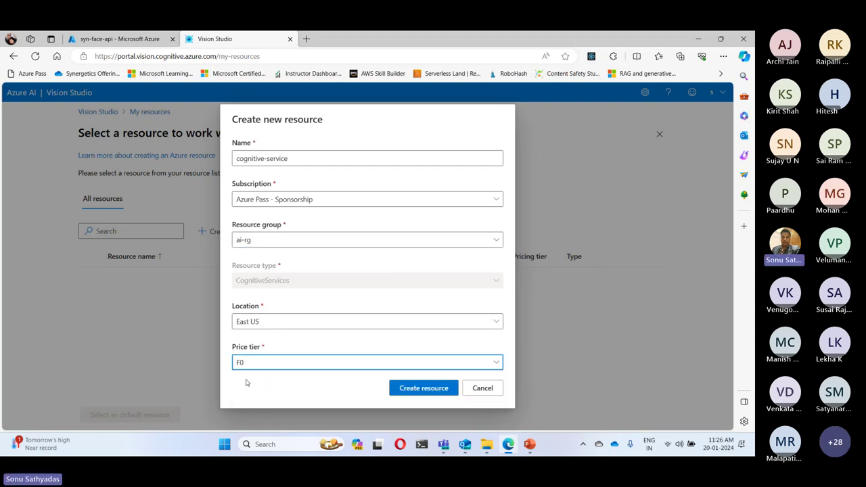
{"action": "left_click", "coordinate": [435, 389]}
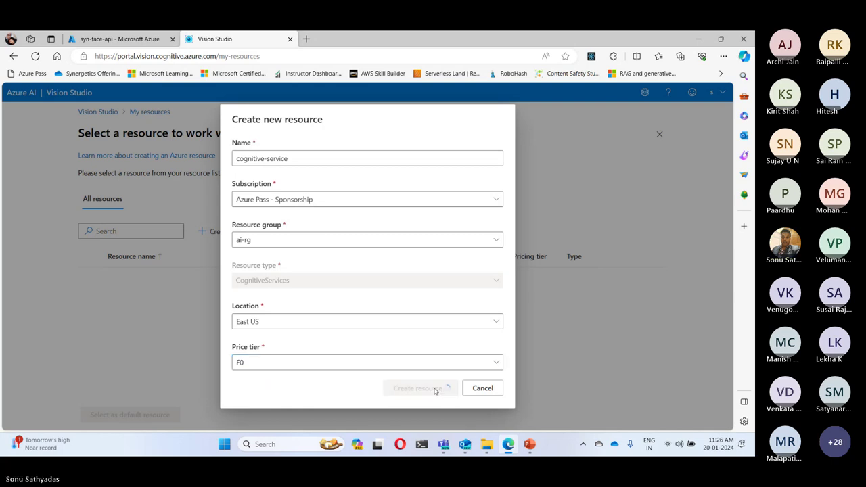
Dismiss the resource creation dialog and start another new resource with price tier S0
{"action": "left_click", "coordinate": [121, 41]}
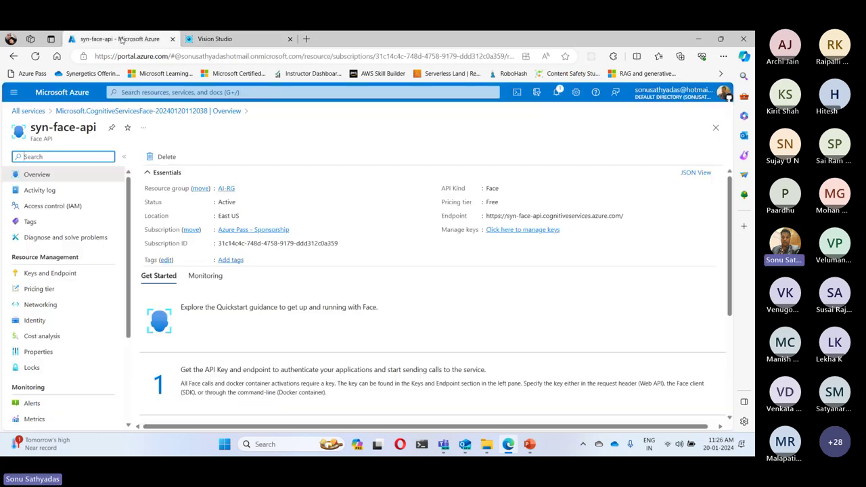
{"action": "left_click", "coordinate": [233, 41]}
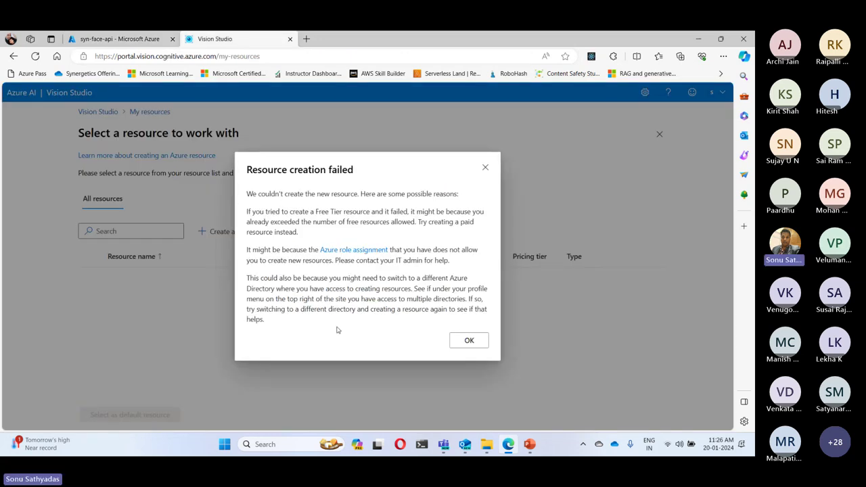
{"action": "left_click", "coordinate": [473, 342]}
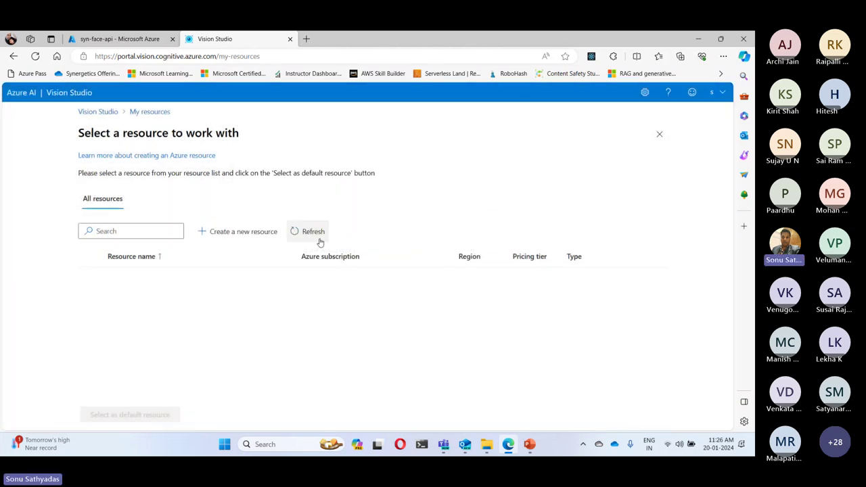
{"action": "left_click", "coordinate": [256, 233]}
{"action": "left_click", "coordinate": [298, 366]}
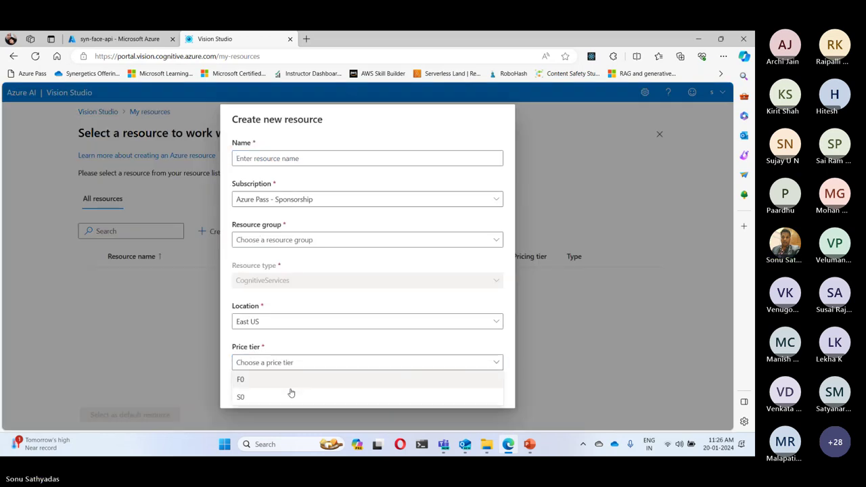
{"action": "left_click", "coordinate": [284, 399]}
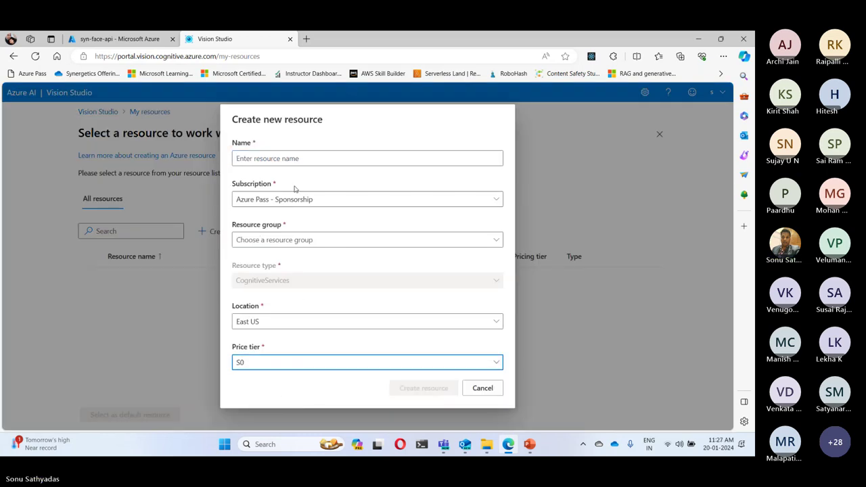
Name the new resource syn-cognitive-service, assign it to resource group ai-rg and create it
{"action": "left_click", "coordinate": [278, 159]}
{"action": "type", "text": "cogniti"}
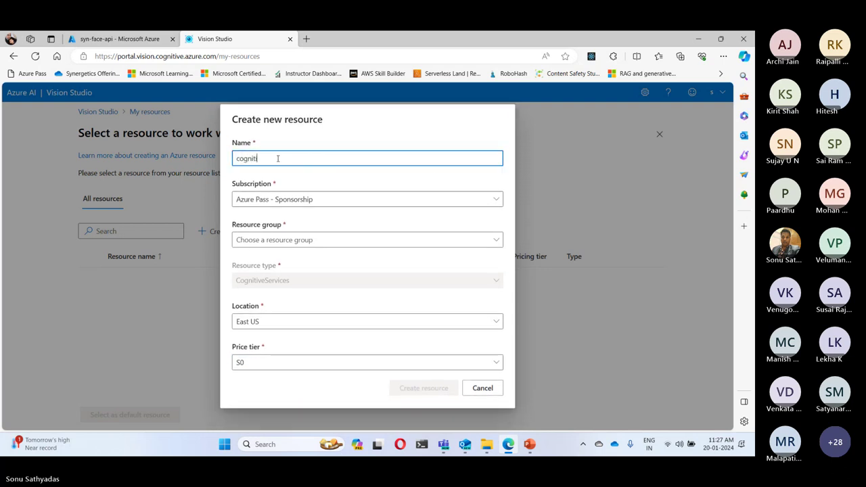
{"action": "type", "text": "ve-service"}
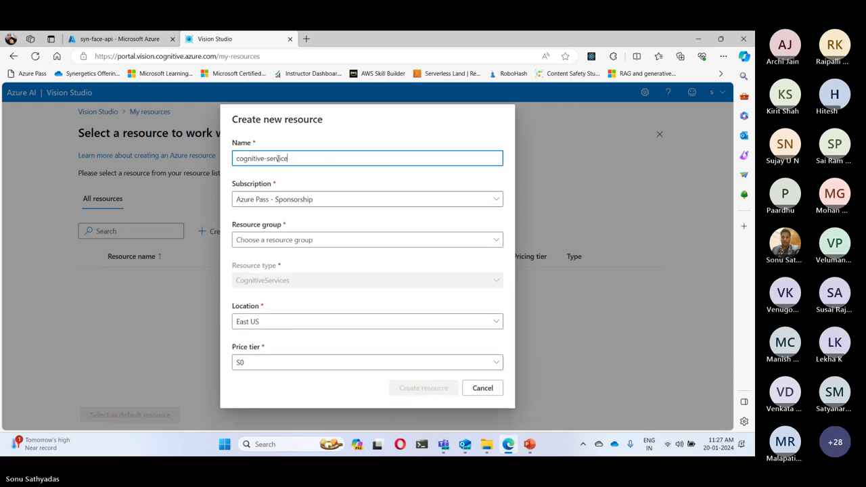
{"action": "key", "text": "Home"}
{"action": "type", "text": "syn-"}
{"action": "left_click", "coordinate": [278, 242]}
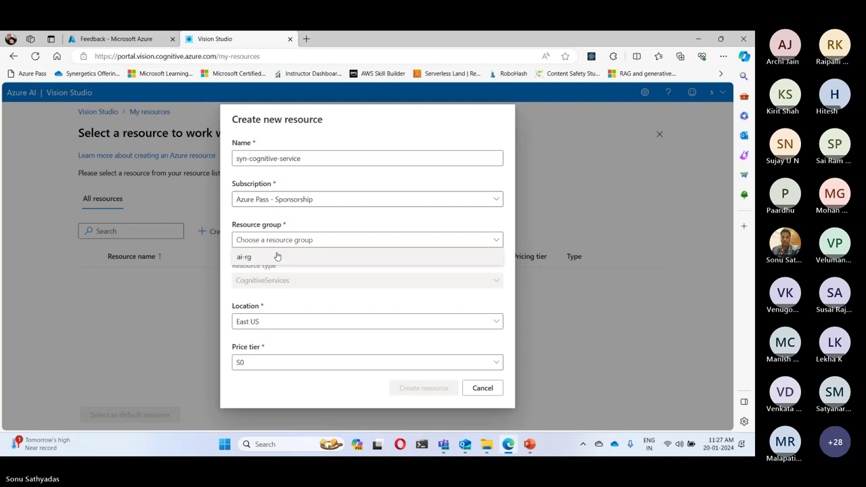
{"action": "left_click", "coordinate": [277, 257]}
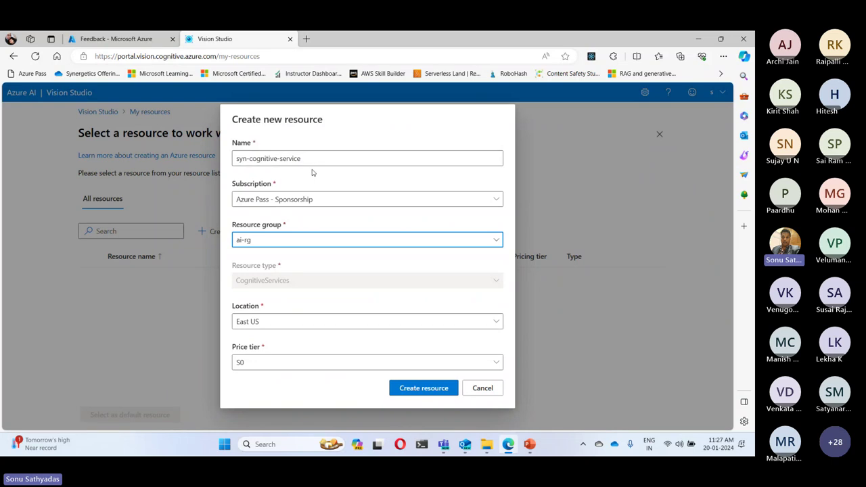
{"action": "left_click", "coordinate": [421, 389]}
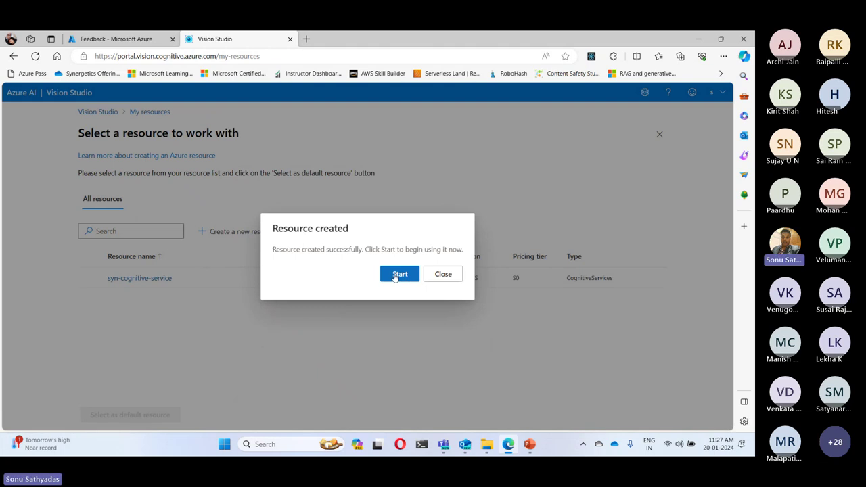
Select syn-cognitive-service as the default resource for Vision Studio
{"action": "left_click", "coordinate": [399, 275]}
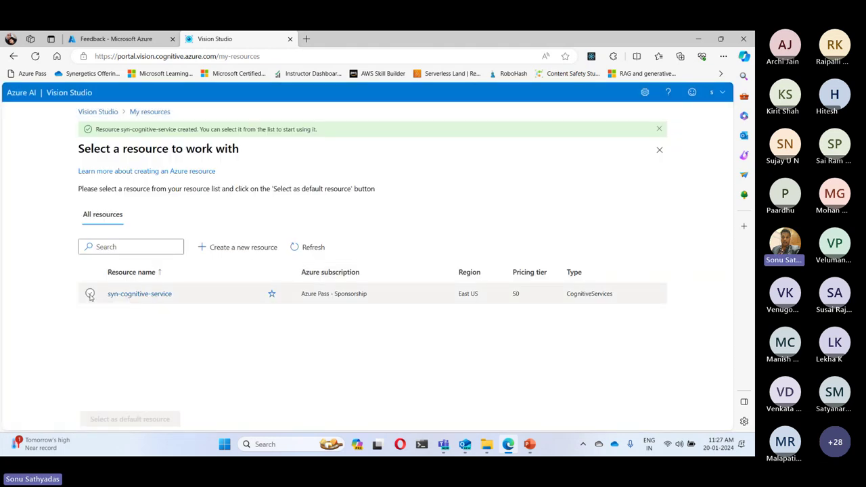
{"action": "left_click", "coordinate": [90, 294]}
{"action": "left_click", "coordinate": [130, 420]}
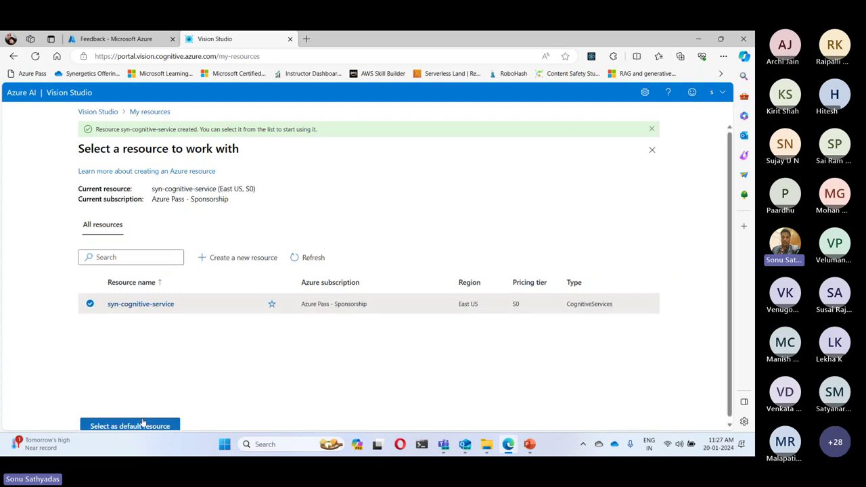
{"action": "scroll", "coordinate": [194, 374], "scroll_direction": "down", "scroll_amount": 1}
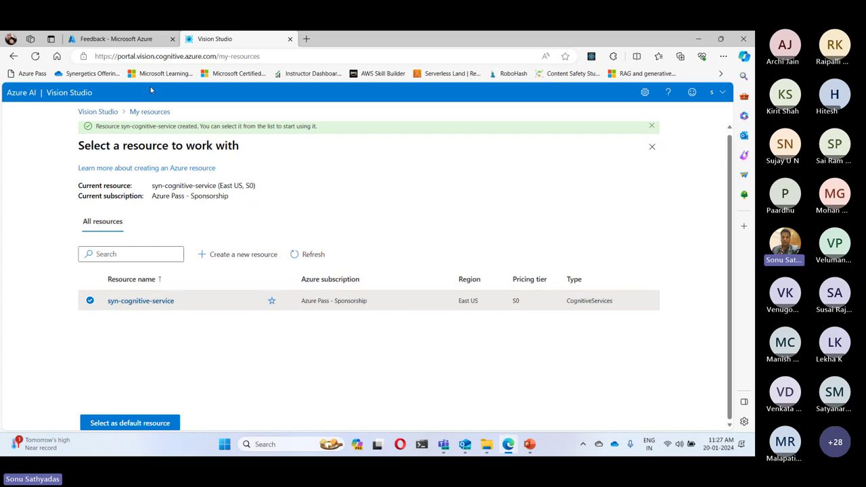
Return to the Vision Studio start page and open the Face demo for detecting faces in an image
{"action": "left_click", "coordinate": [105, 112]}
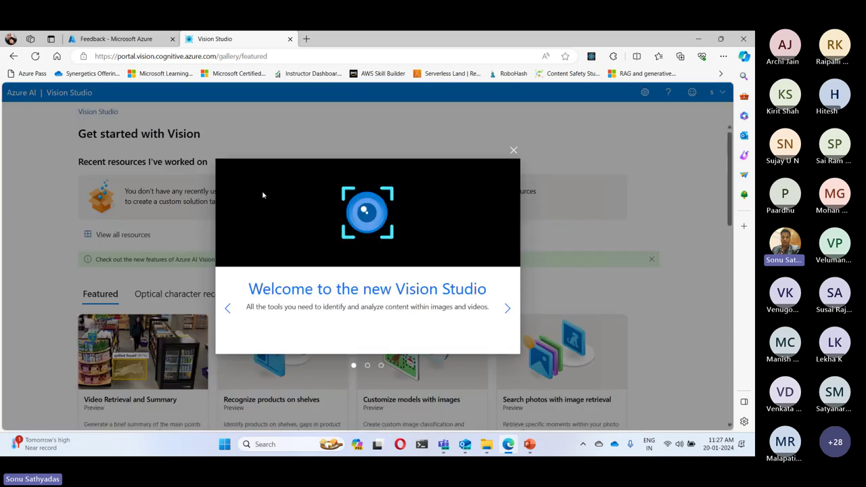
{"action": "left_click", "coordinate": [514, 150]}
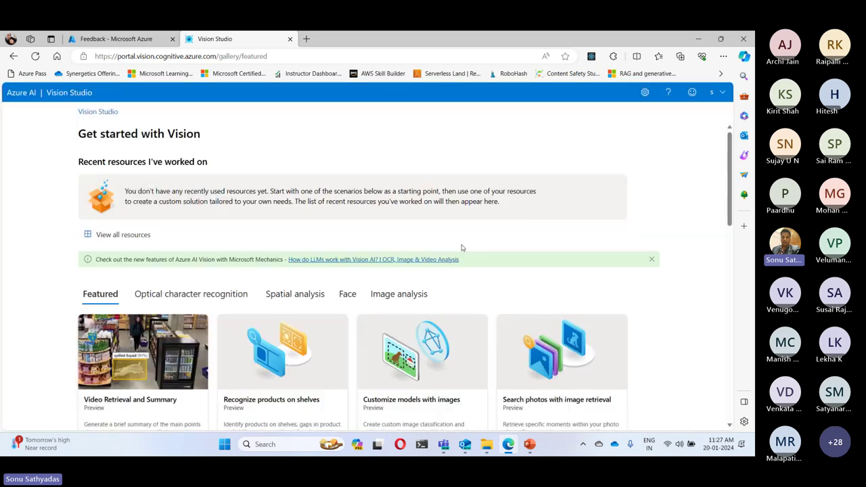
{"action": "left_click", "coordinate": [347, 293]}
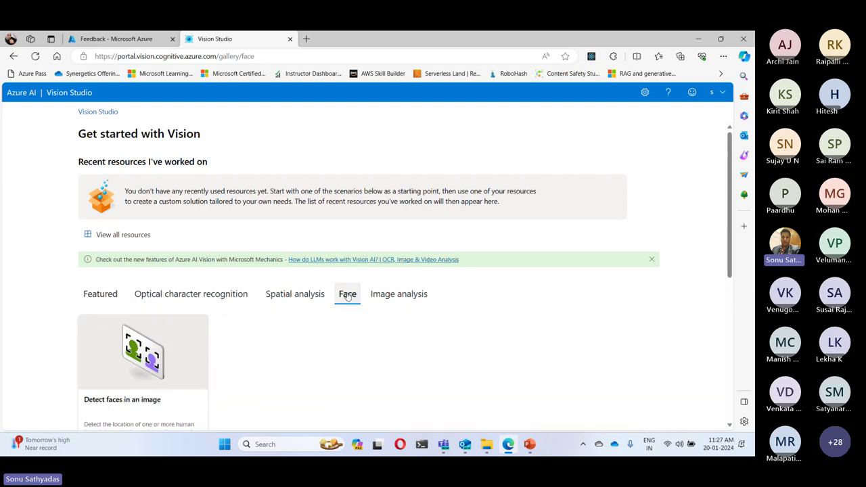
{"action": "scroll", "coordinate": [347, 295], "scroll_direction": "down", "scroll_amount": 2}
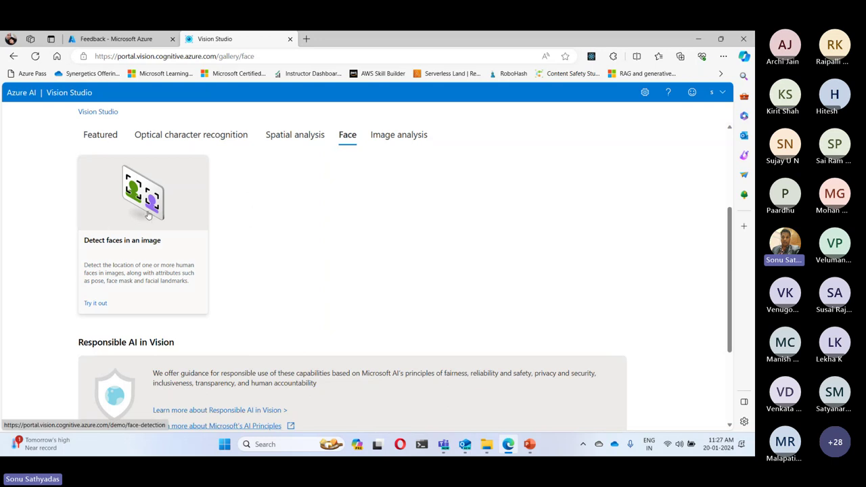
{"action": "left_click", "coordinate": [140, 242]}
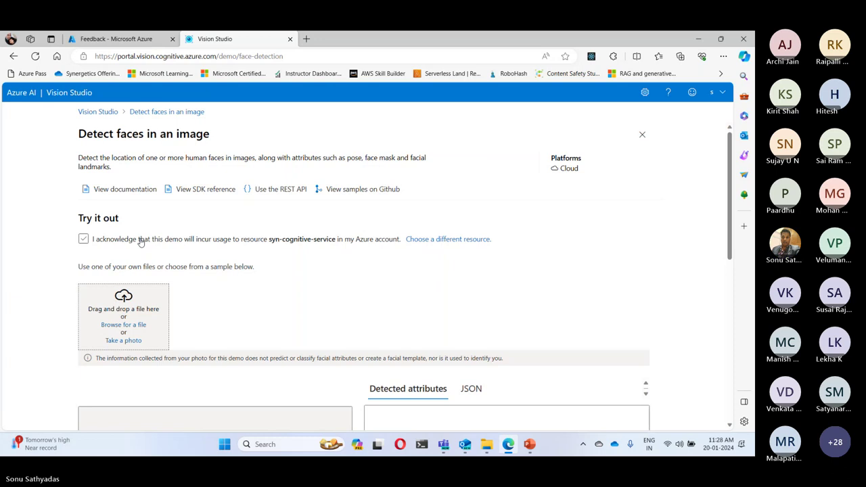
Acknowledge the demo's resource usage and run face detection on the sample photo of the woman in red
{"action": "left_click", "coordinate": [84, 241]}
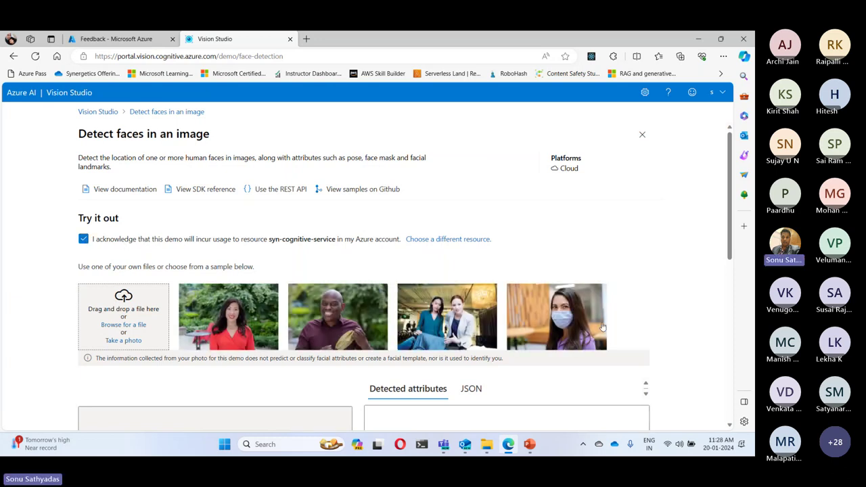
{"action": "left_click", "coordinate": [241, 318]}
{"action": "scroll", "coordinate": [242, 318], "scroll_direction": "down", "scroll_amount": 3}
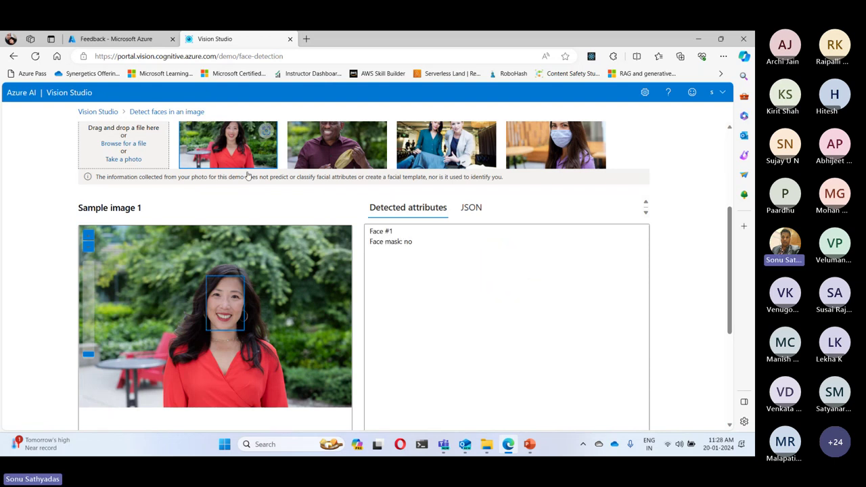
{"action": "scroll", "coordinate": [247, 175], "scroll_direction": "up", "scroll_amount": 1}
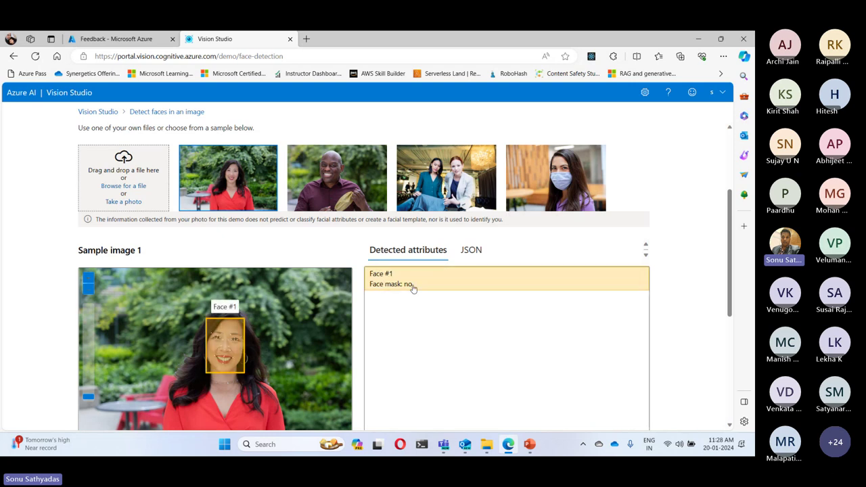
Examine the JSON output for Sample image 1, from the face rectangle and landmarks to the face attributes
{"action": "left_click", "coordinate": [472, 251]}
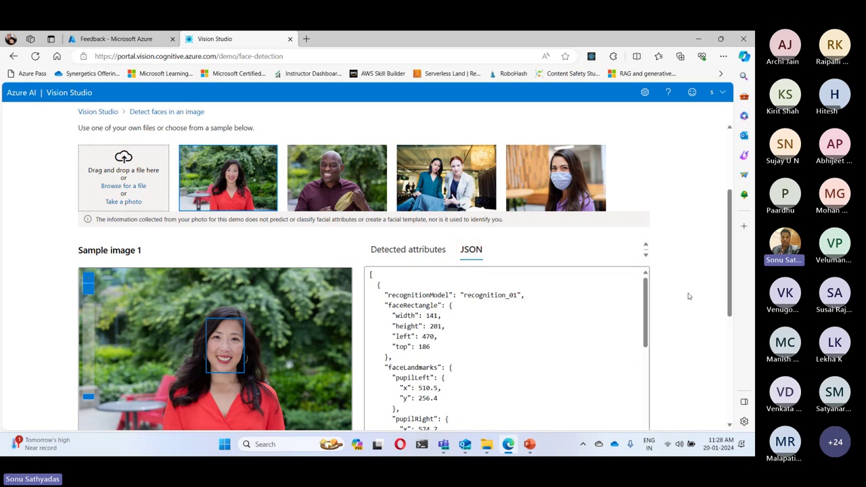
{"action": "scroll", "coordinate": [688, 296], "scroll_direction": "down", "scroll_amount": 2}
{"action": "scroll", "coordinate": [482, 273], "scroll_direction": "down", "scroll_amount": 3}
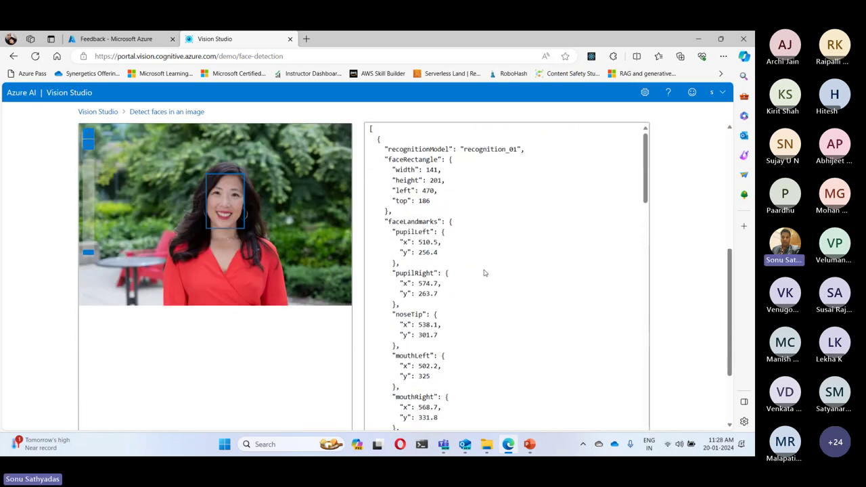
{"action": "scroll", "coordinate": [483, 272], "scroll_direction": "down", "scroll_amount": 4}
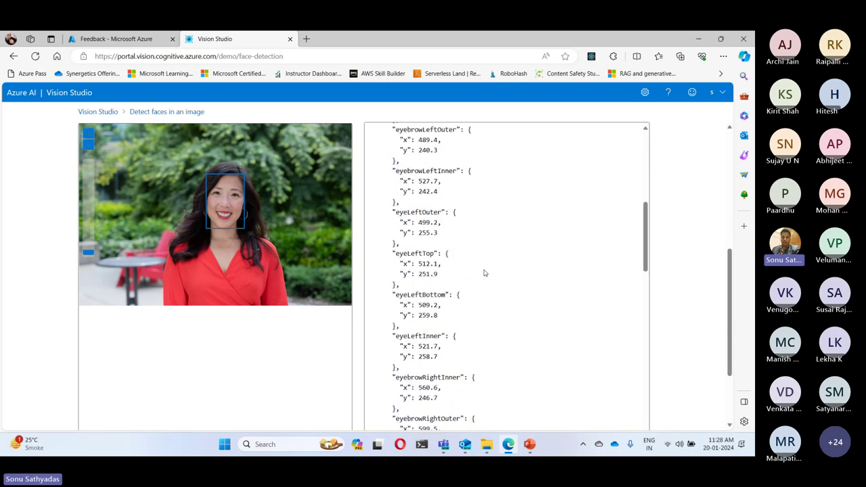
{"action": "scroll", "coordinate": [484, 272], "scroll_direction": "down", "scroll_amount": 8}
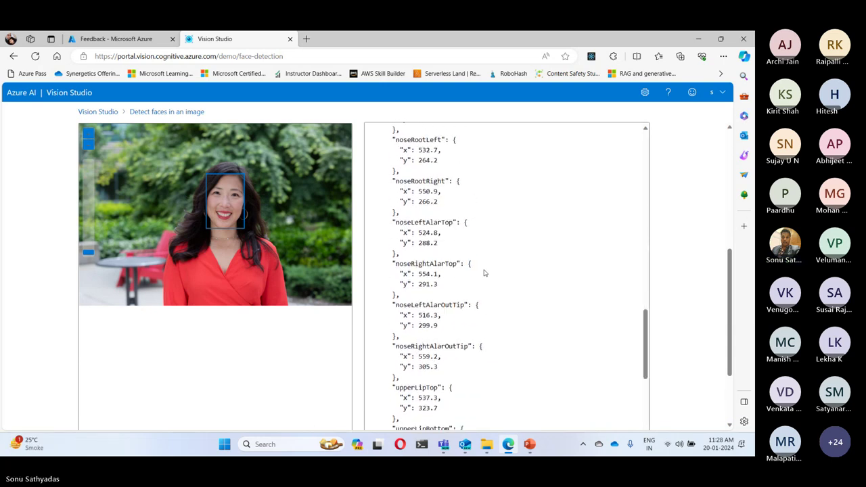
{"action": "scroll", "coordinate": [484, 272], "scroll_direction": "down", "scroll_amount": 1}
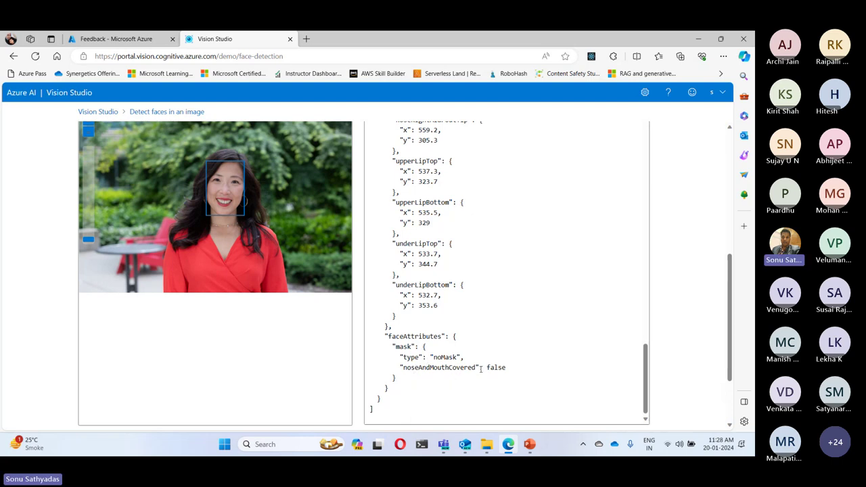
Run face detection on the sample photo of the masked woman and show its detected attributes
{"action": "scroll", "coordinate": [325, 266], "scroll_direction": "up", "scroll_amount": 5}
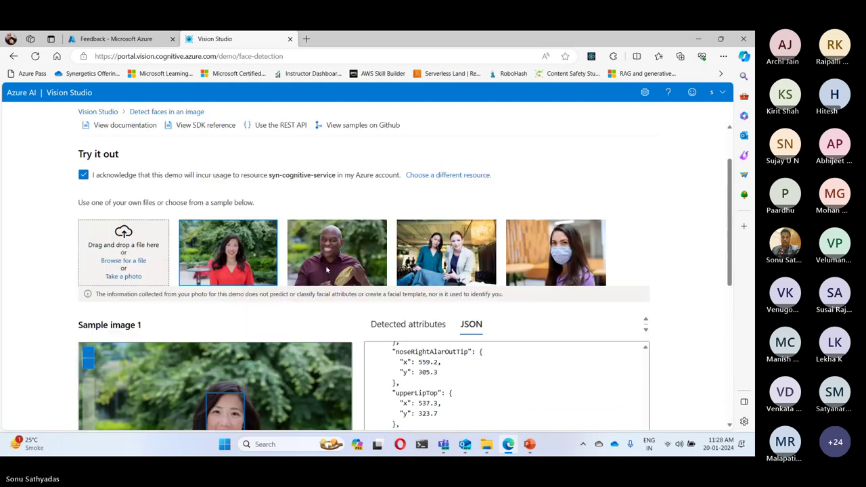
{"action": "left_click", "coordinate": [567, 290]}
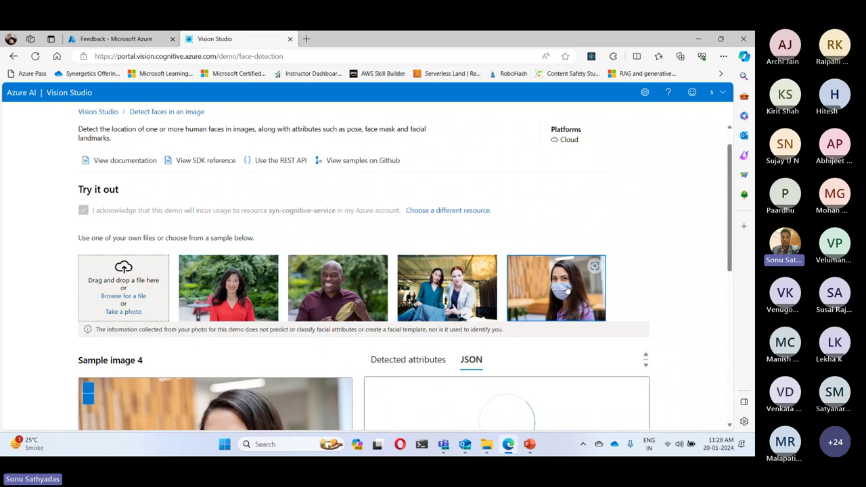
{"action": "scroll", "coordinate": [282, 304], "scroll_direction": "down", "scroll_amount": 1}
{"action": "scroll", "coordinate": [282, 304], "scroll_direction": "down", "scroll_amount": 3}
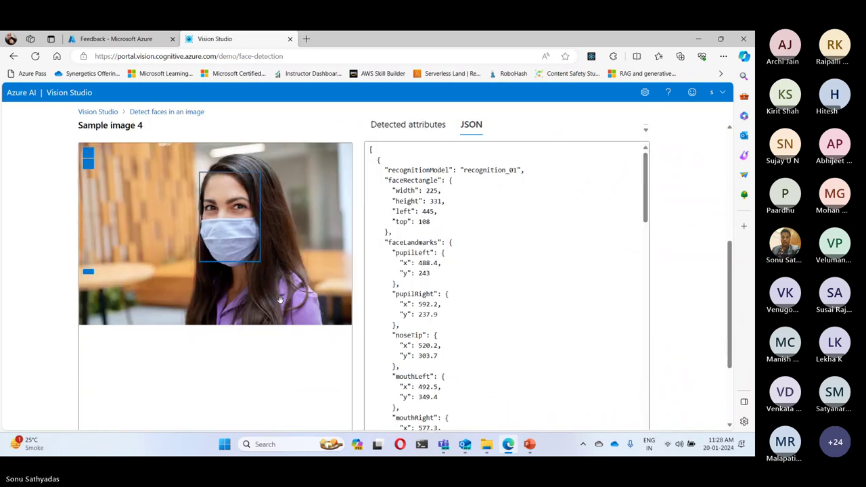
{"action": "left_click", "coordinate": [410, 129]}
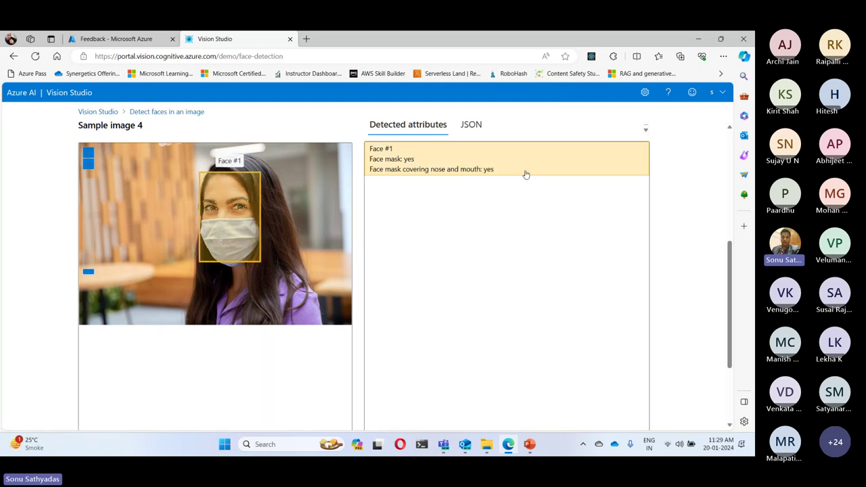
Run face detection on the sample photo with two women and review the attributes of each face
{"action": "scroll", "coordinate": [525, 174], "scroll_direction": "up", "scroll_amount": 3}
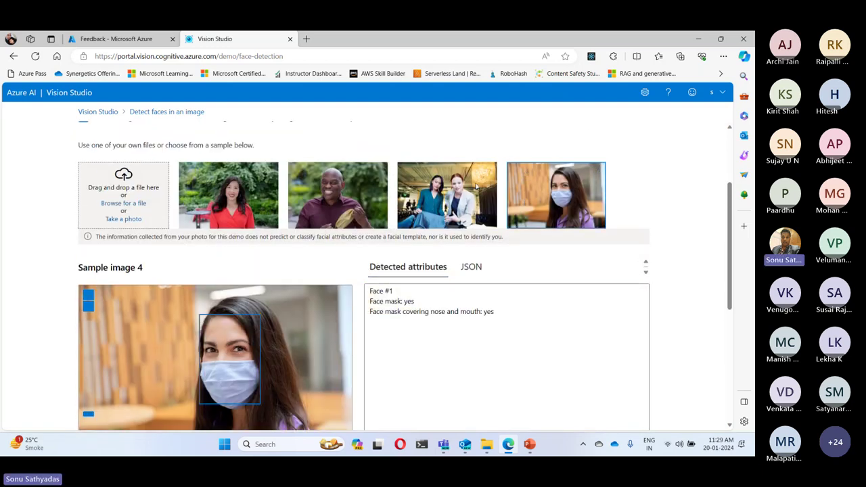
{"action": "left_click", "coordinate": [443, 193]}
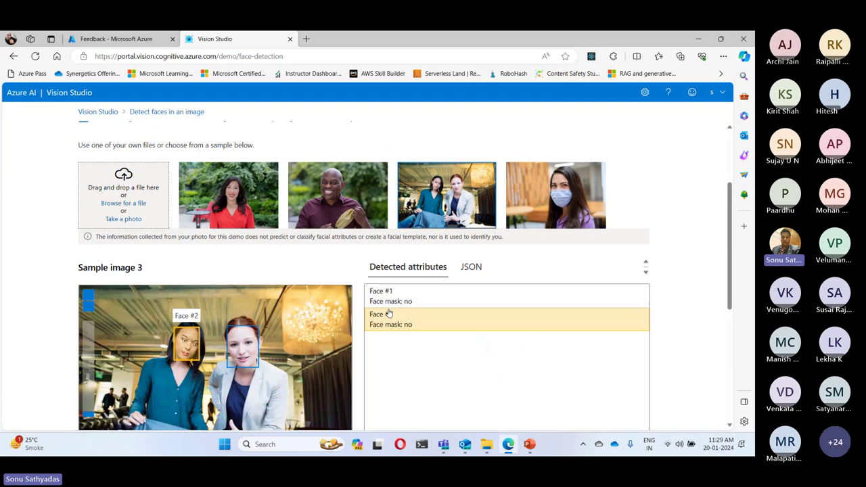
{"action": "scroll", "coordinate": [389, 313], "scroll_direction": "down", "scroll_amount": 1}
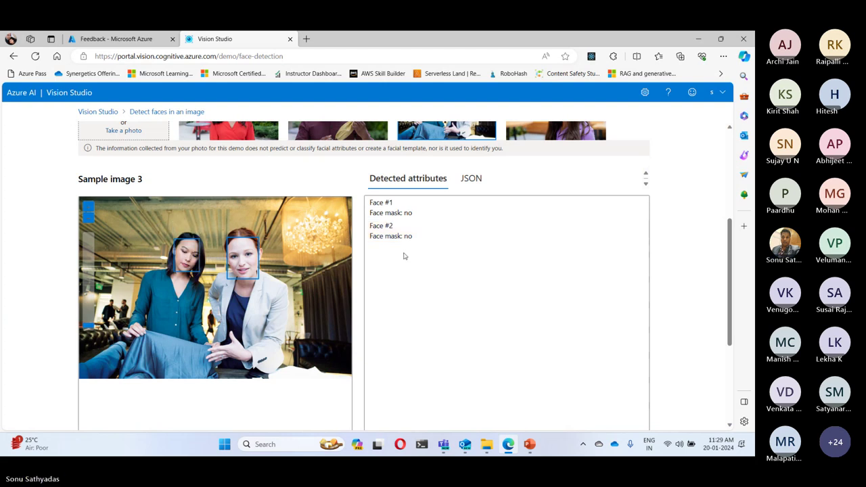
{"action": "scroll", "coordinate": [404, 255], "scroll_direction": "up", "scroll_amount": 3}
{"action": "scroll", "coordinate": [403, 255], "scroll_direction": "up", "scroll_amount": 1}
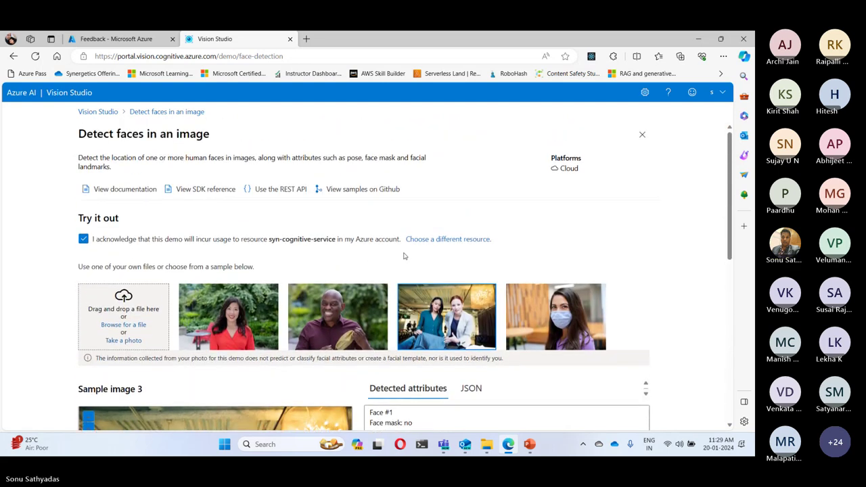
Switch to the Azure portal, dismiss the feedback form and open the list of all AI + machine learning services
{"action": "left_click", "coordinate": [122, 37]}
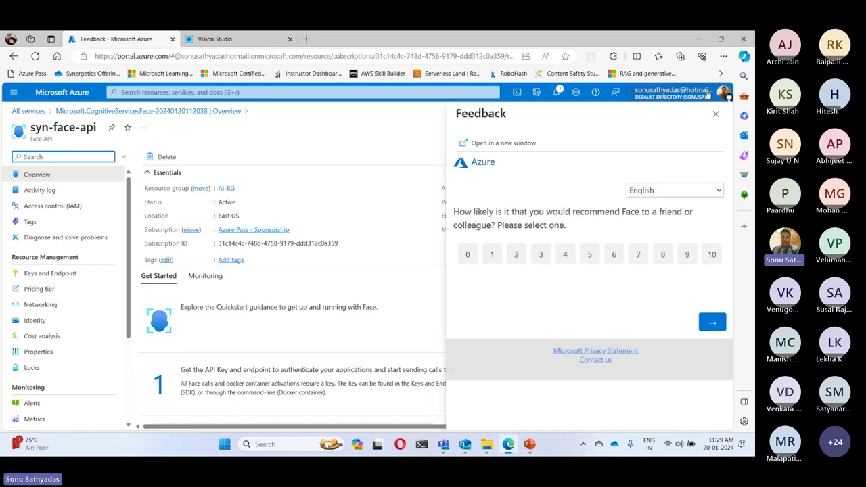
{"action": "left_click", "coordinate": [715, 113]}
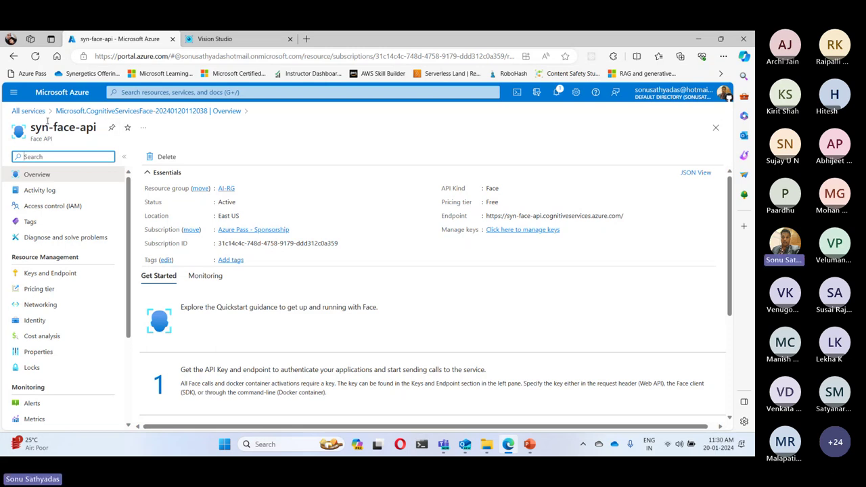
{"action": "left_click", "coordinate": [28, 111]}
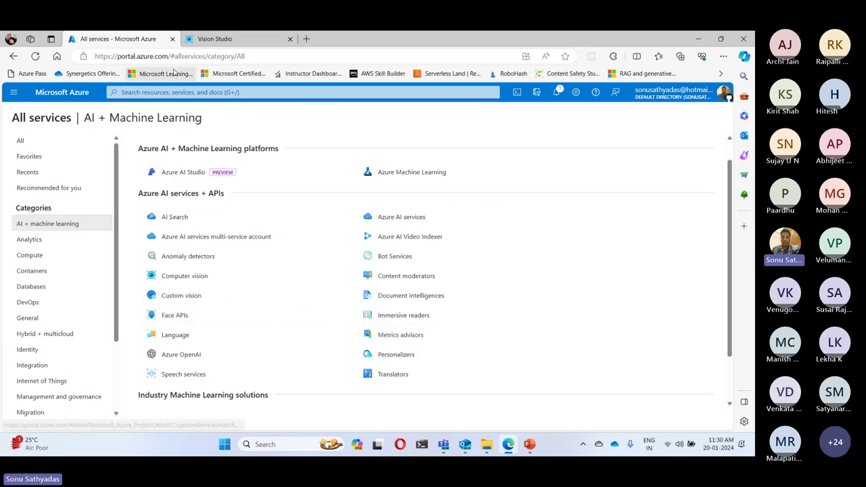
Return to the Vision Studio face detection demo and review the faces marked in Sample image 3
{"action": "left_click", "coordinate": [216, 39]}
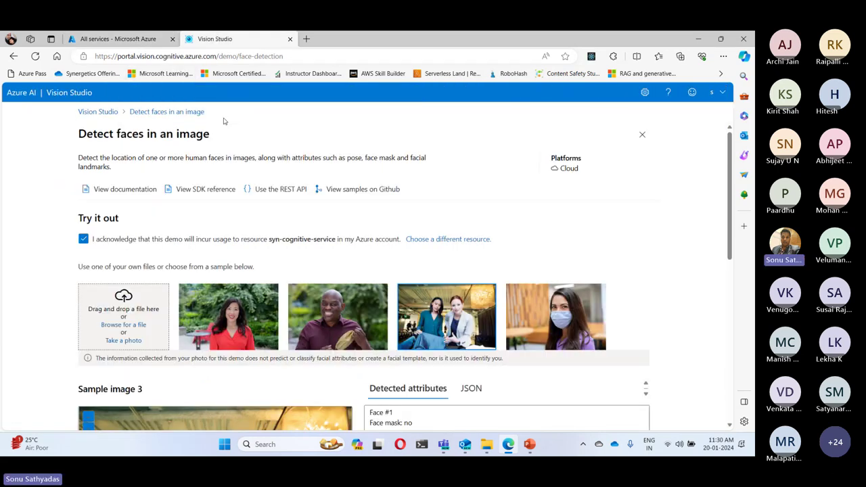
{"action": "scroll", "coordinate": [280, 334], "scroll_direction": "down", "scroll_amount": 2}
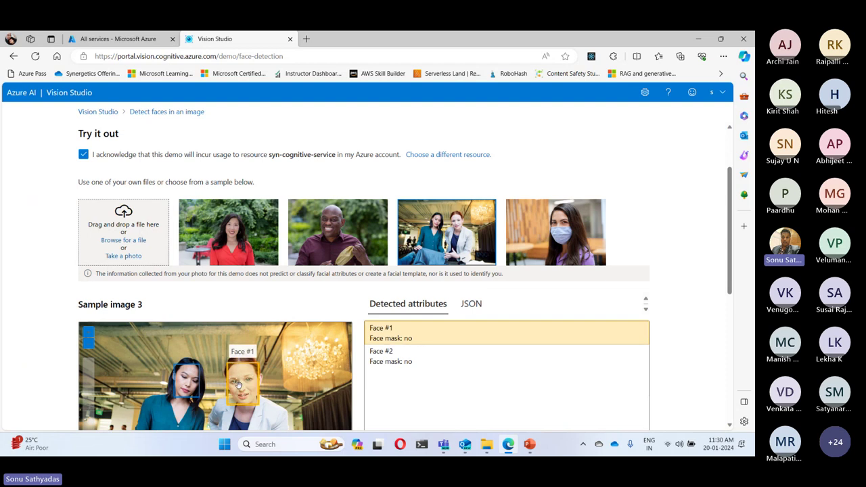
{"action": "mouse_move", "coordinate": [228, 225]}
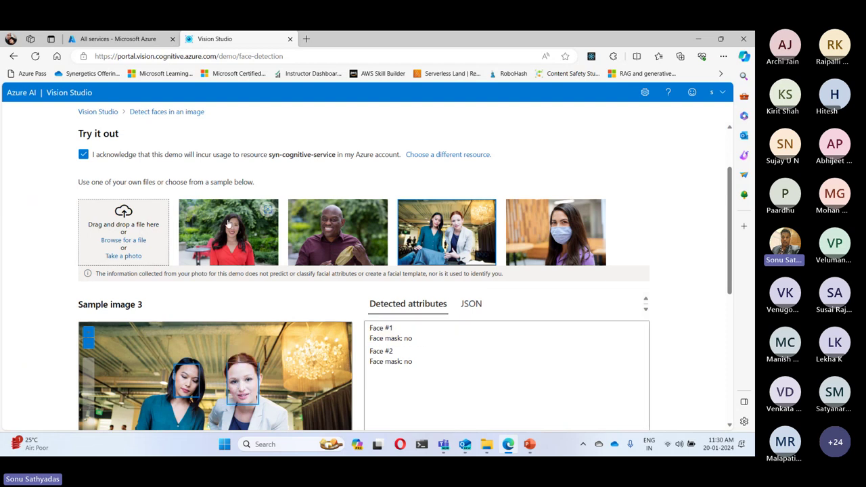